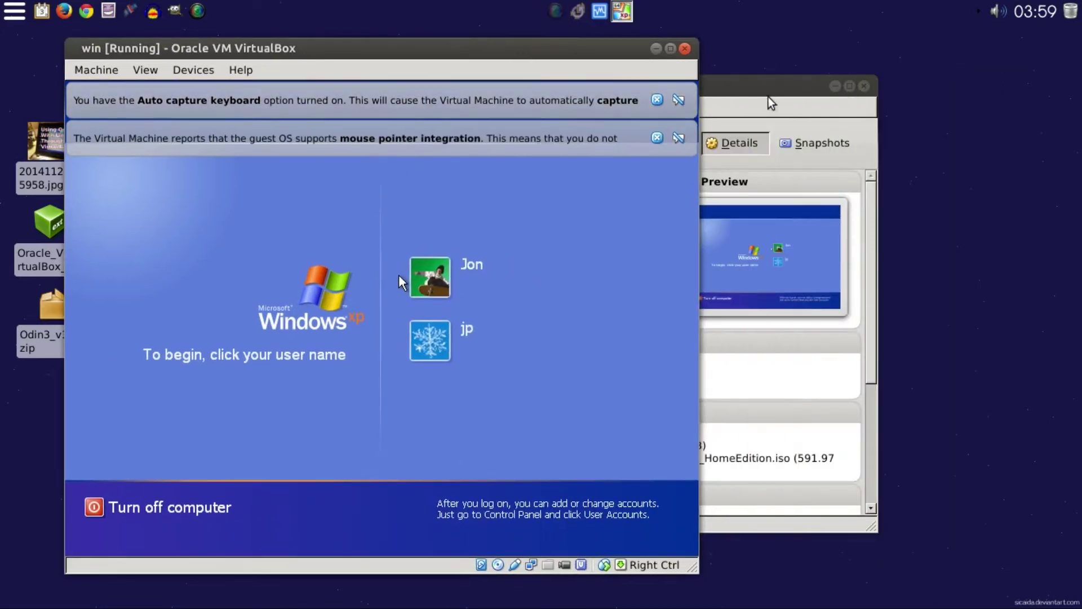
Arrange the VirtualBox Manager and XP guest windows and glance at the guest's USB device list.
left_click(772, 103)
left_click_drag(440, 86, 621, 74)
left_click_drag(411, 58, 357, 61)
left_click_drag(751, 81, 758, 86)
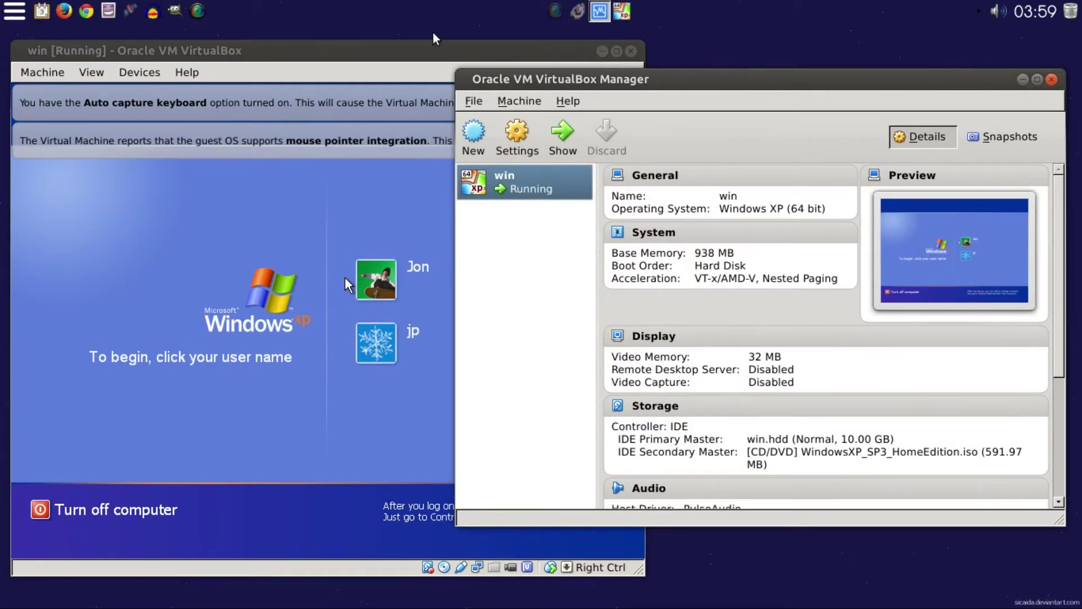
left_click(431, 53)
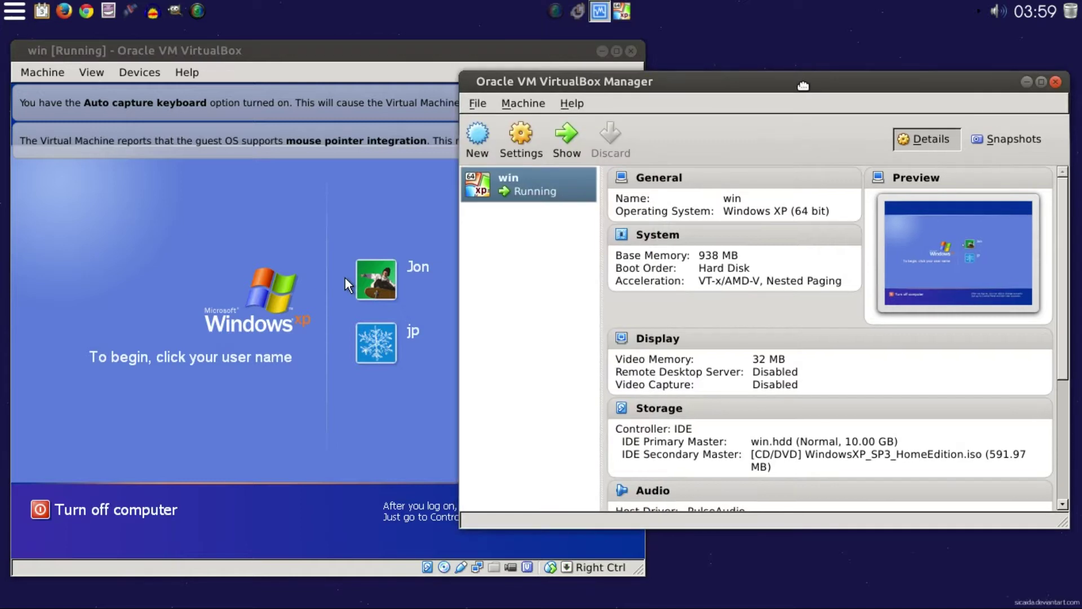
left_click(802, 85)
left_click(421, 85)
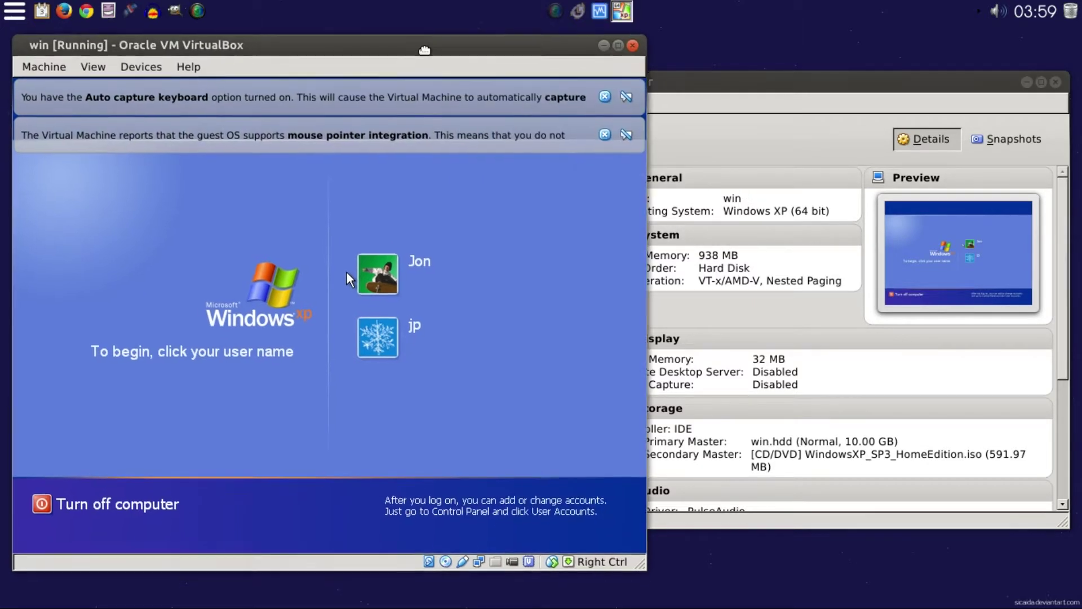
right_click(462, 557)
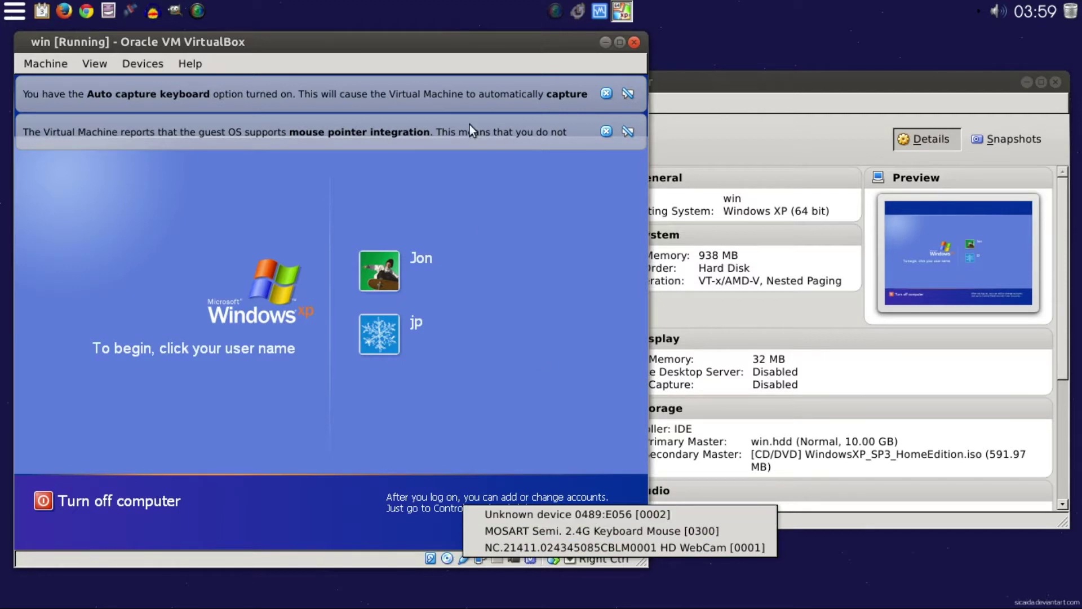
left_click(464, 42)
Log into the first user account with the account password.
left_click(374, 292)
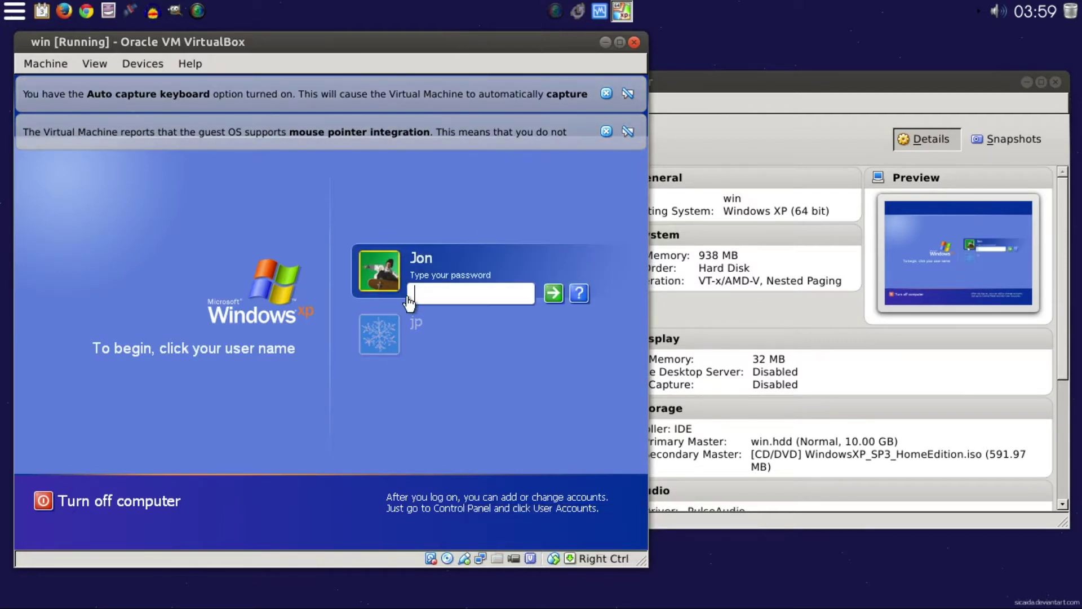
type("*******")
key("BackSpace")
key("BackSpace")
key("BackSpace")
key("BackSpace")
key("BackSpace")
key("BackSpace")
key("BackSpace")
type("**********")
key("Return")
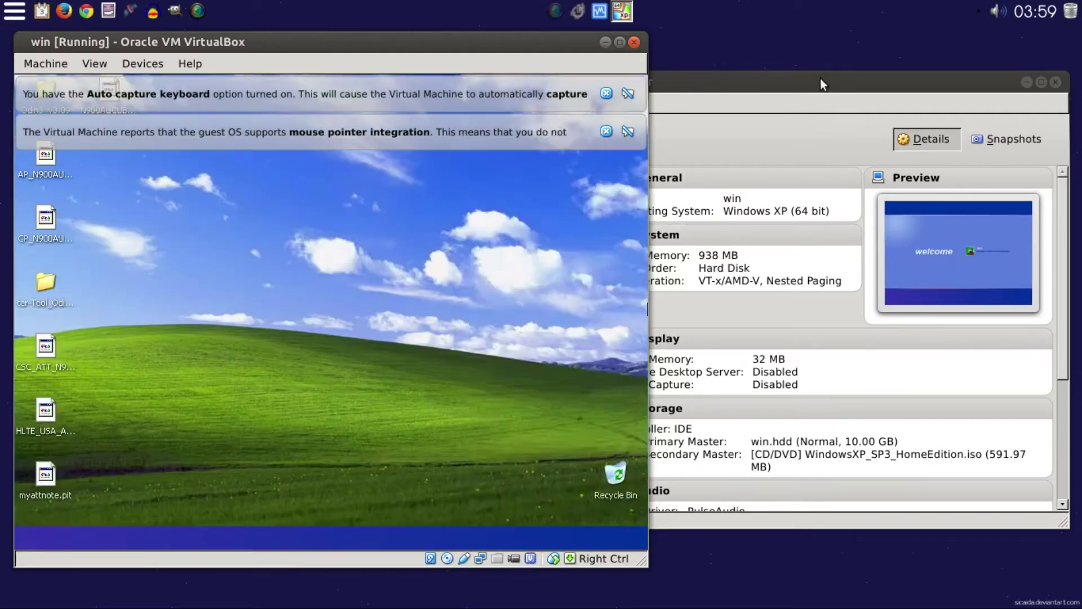
Dismiss the mouse integration and keyboard capture notices and close the Security Center window.
left_click(821, 85)
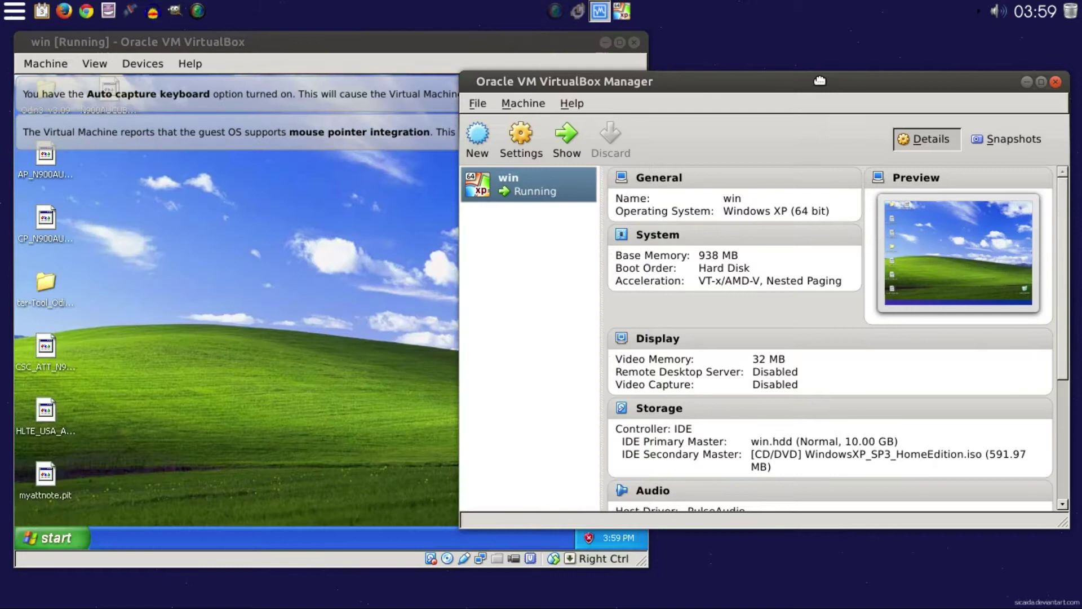
left_click(496, 46)
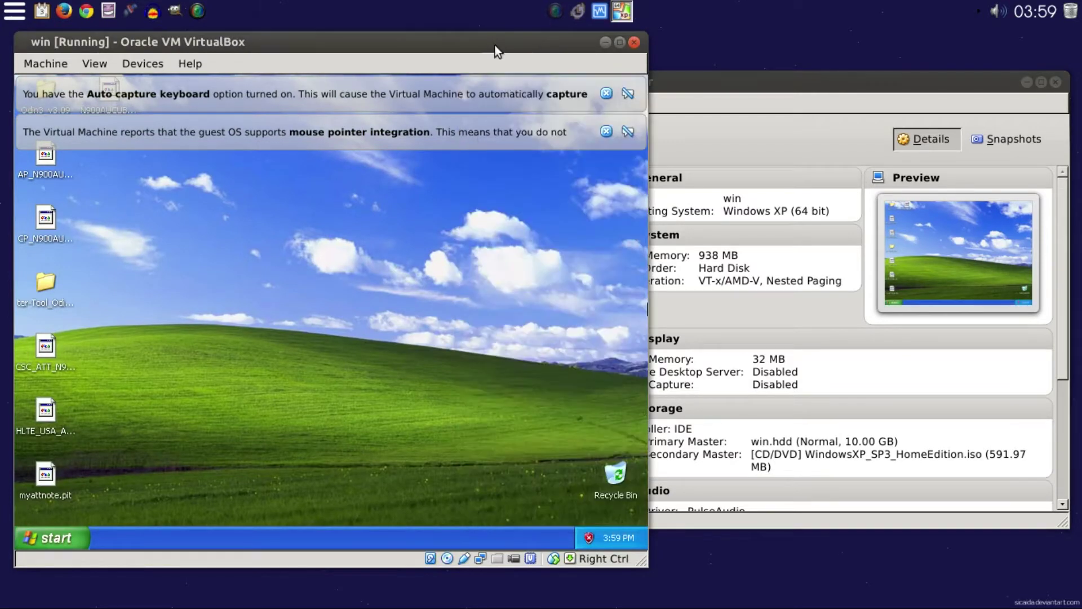
left_click(605, 131)
left_click(606, 93)
left_click(494, 475)
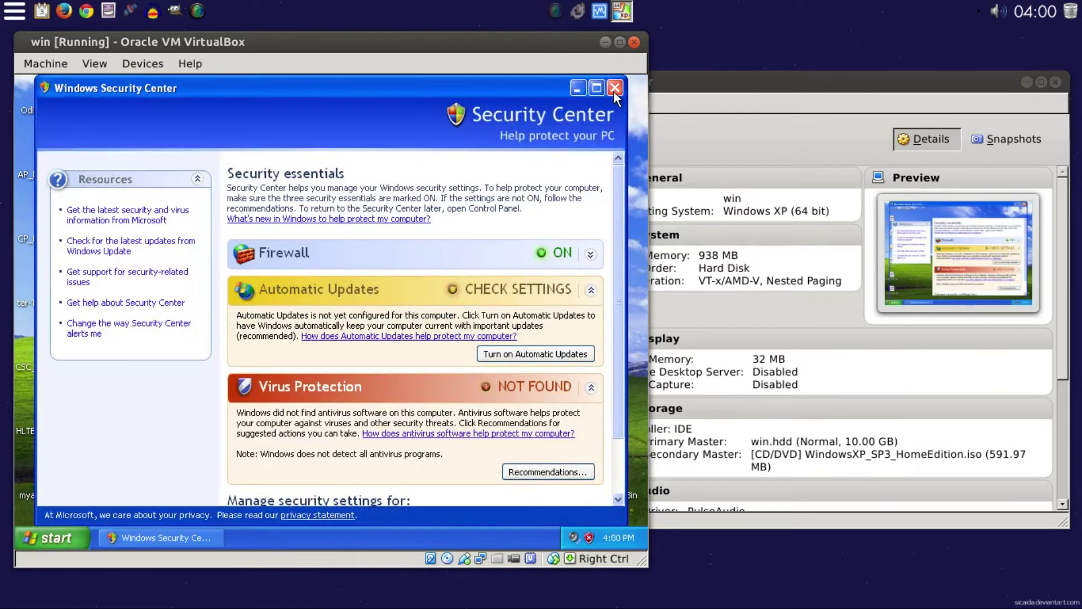
left_click(614, 87)
left_click(845, 113)
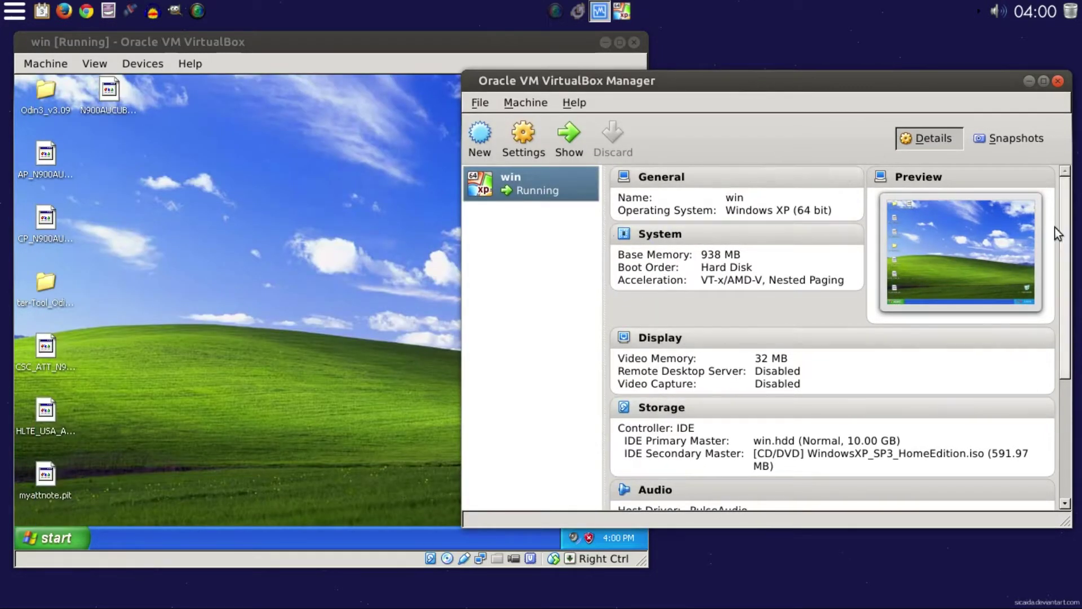
left_click(349, 292)
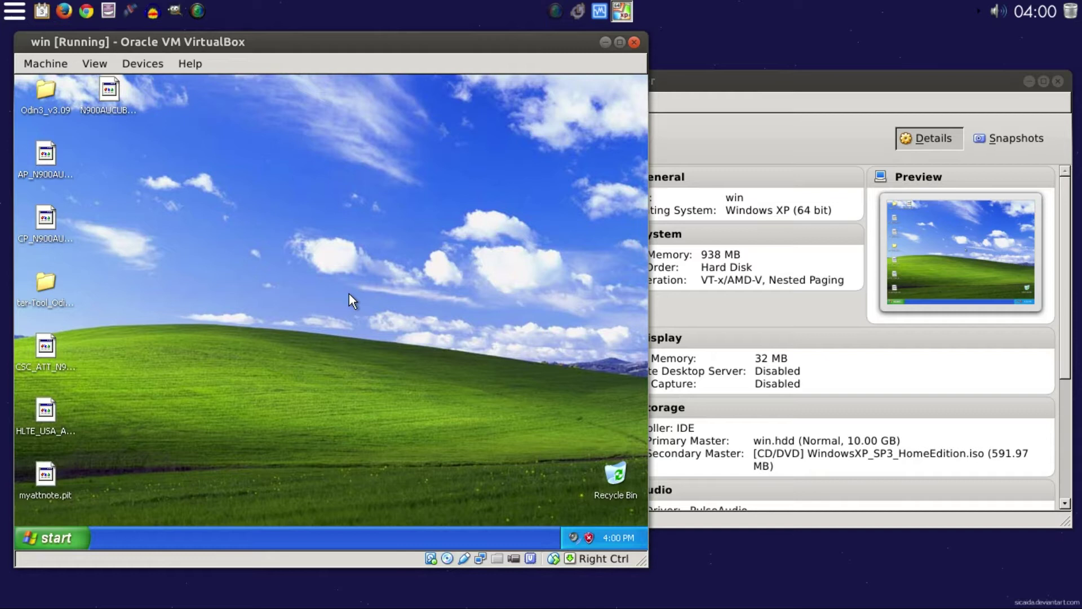
Select the AP and CP firmware files on the guest desktop and shift the XP window right.
left_click_drag(194, 111, 267, 394)
left_click_drag(243, 43, 423, 41)
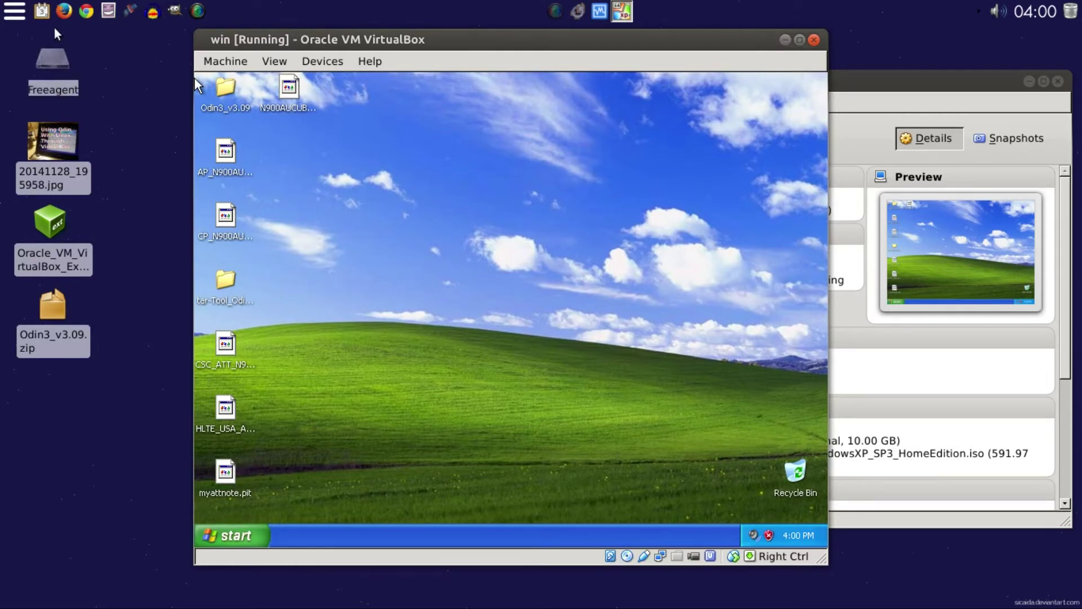
left_click_drag(460, 42, 420, 37)
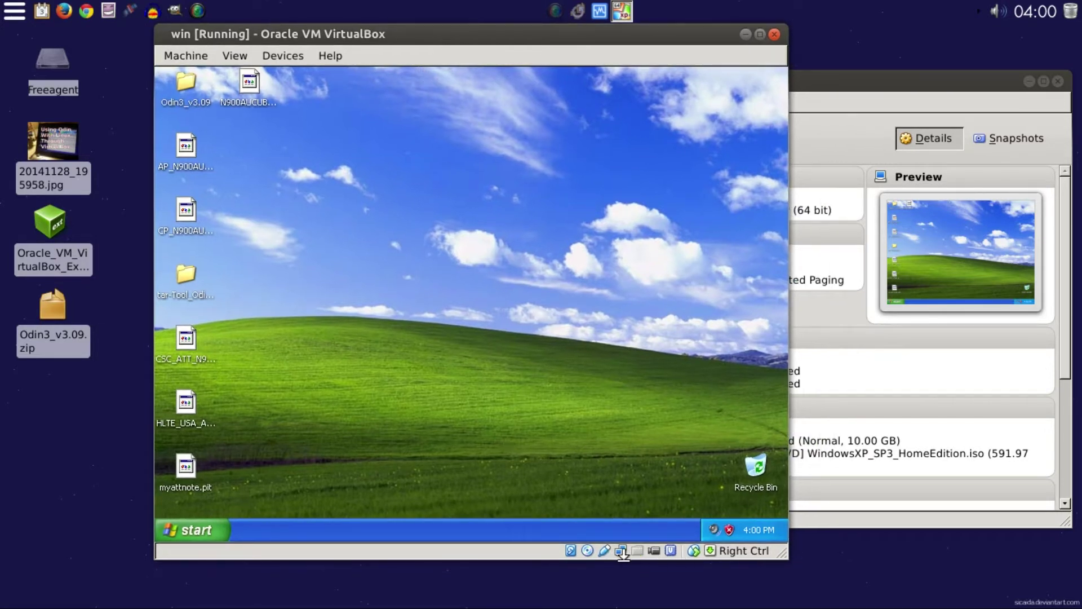
Review the host USB device list and the VM's device options without changing anything.
right_click(603, 554)
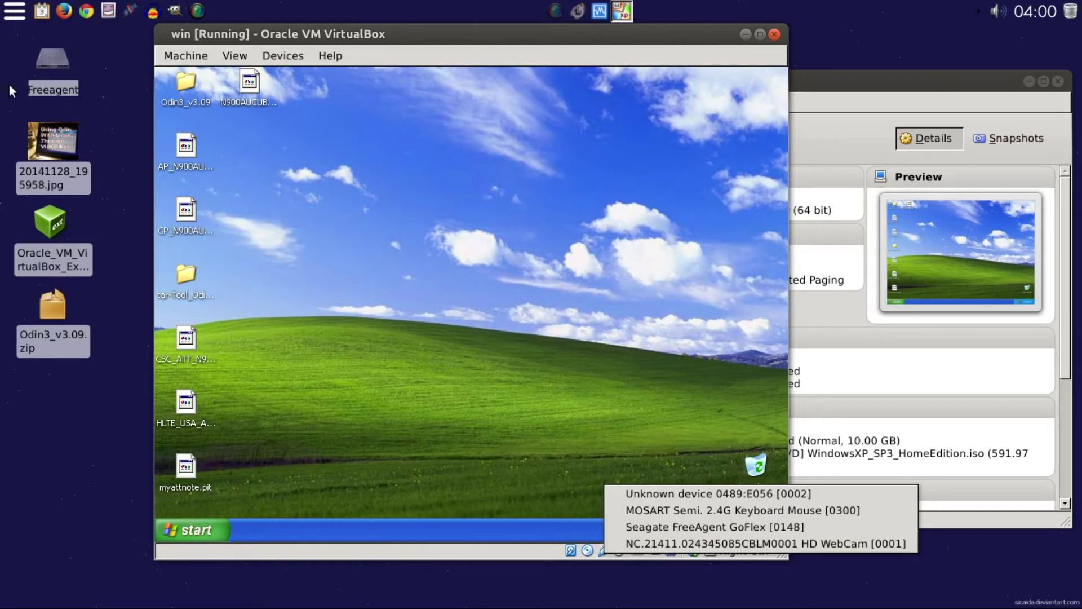
left_click(394, 28)
left_click(283, 55)
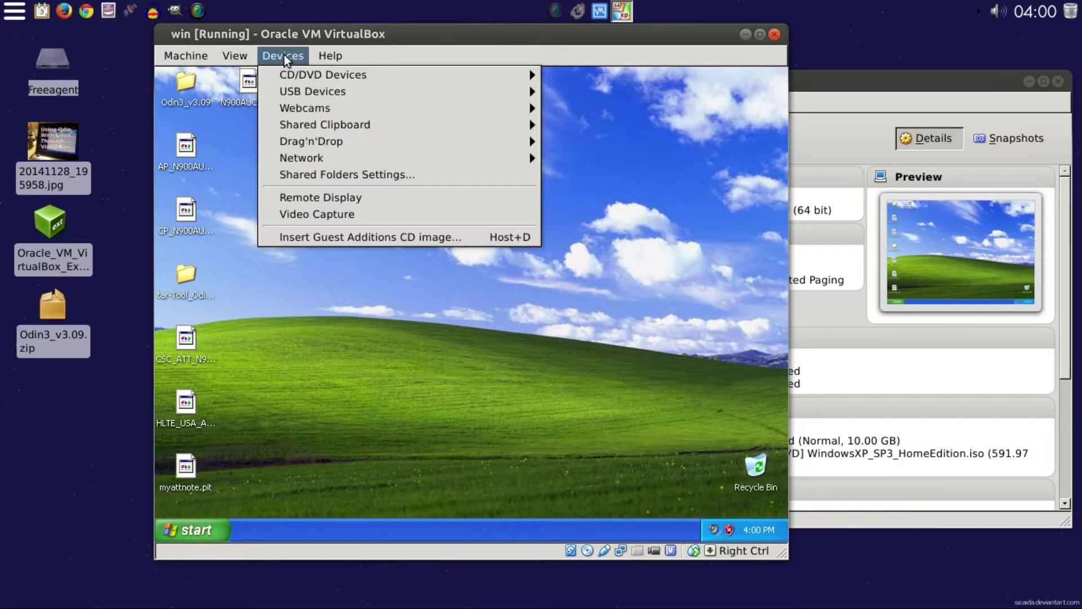
mouse_move(311, 97)
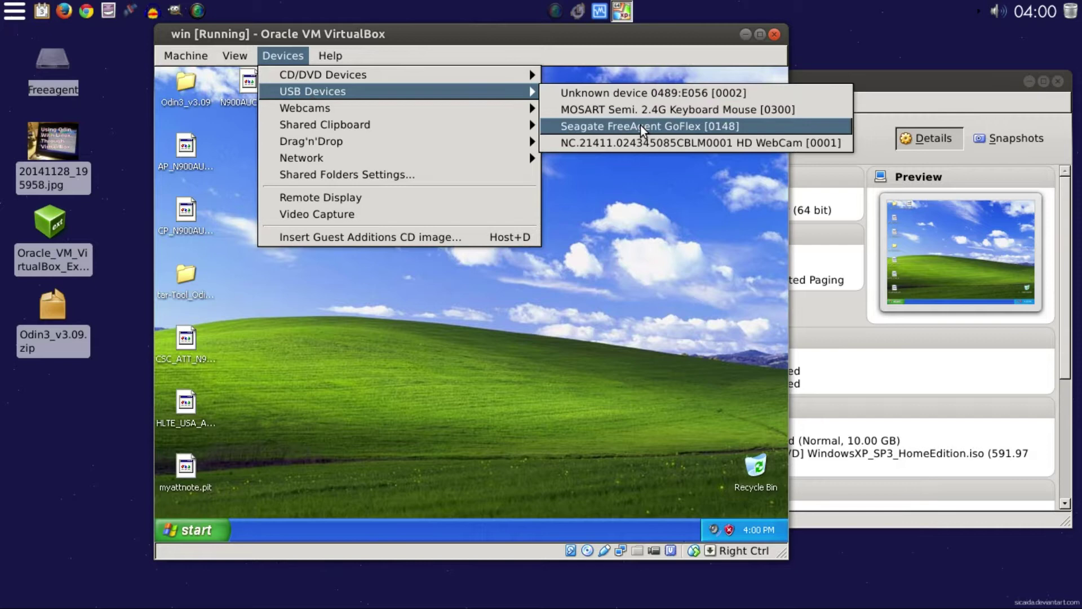
left_click(637, 227)
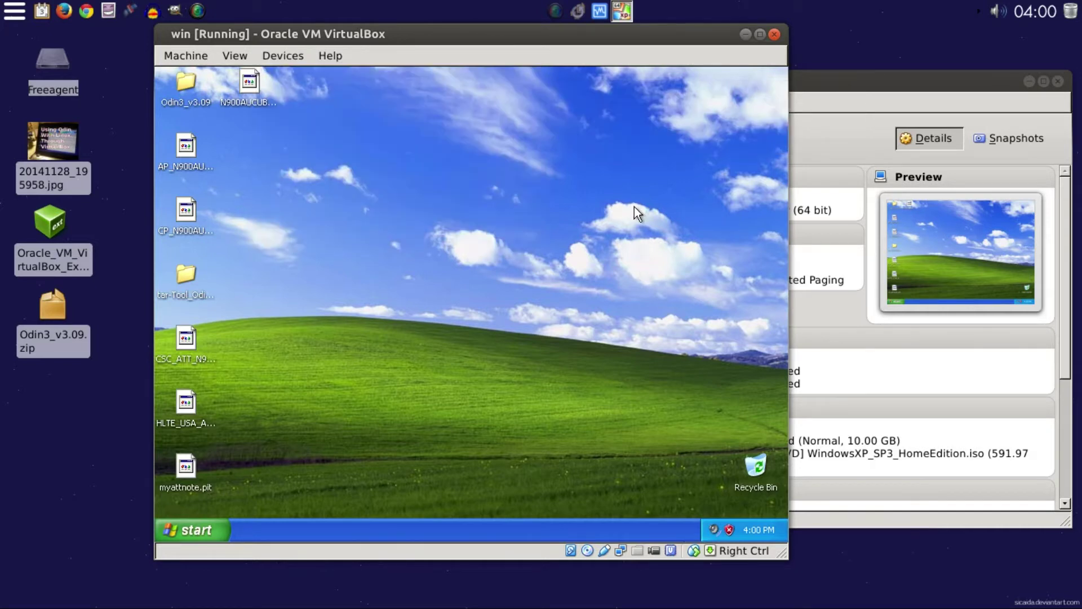
Open the win machine's USB settings and browse the Add Filter From Device list without adding one.
left_click(920, 84)
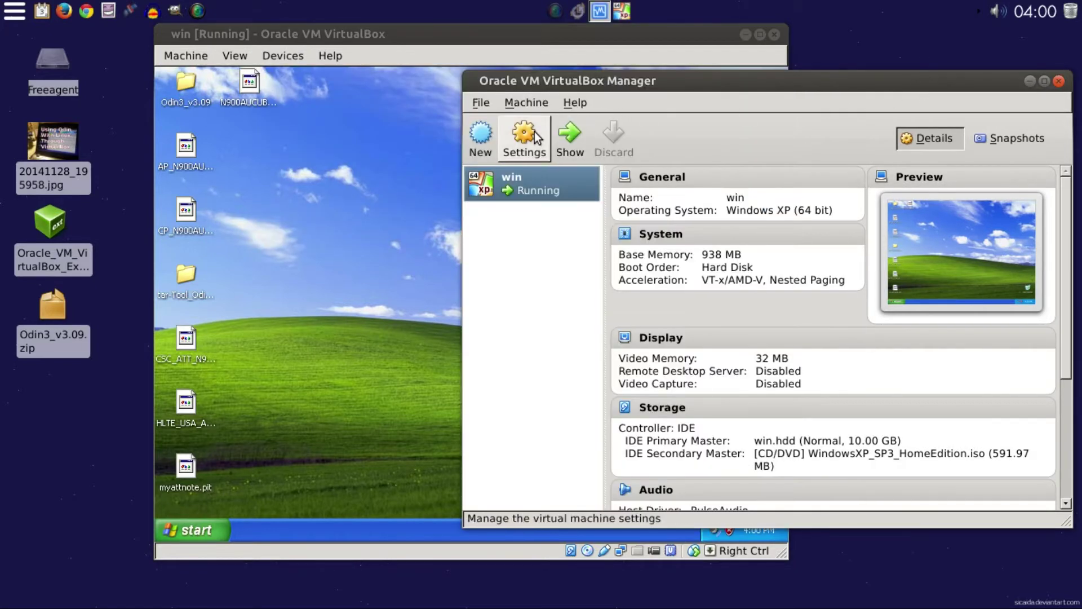
left_click_drag(596, 85, 669, 99)
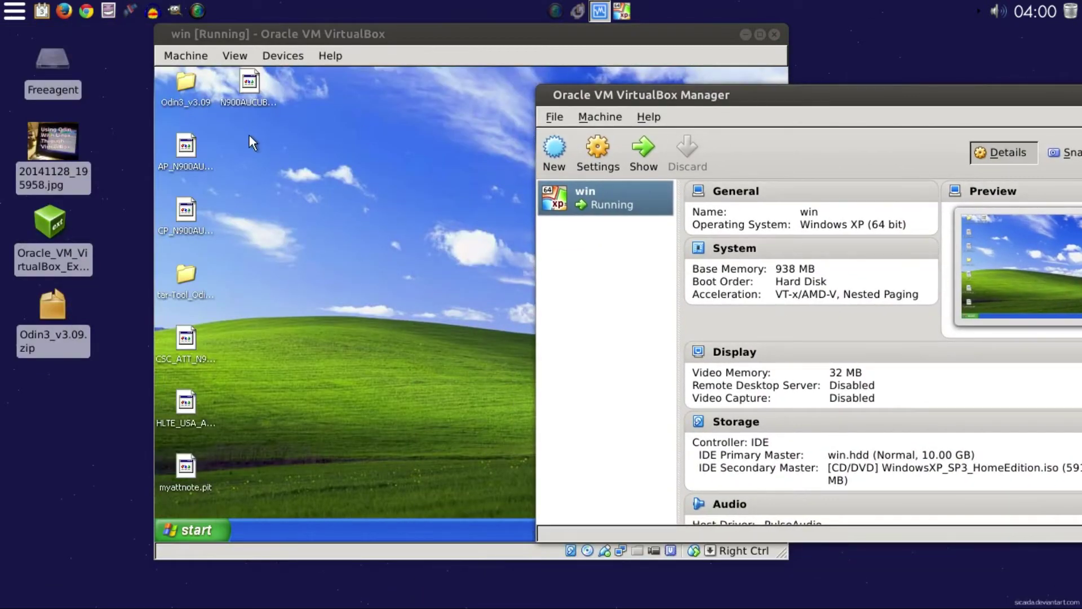
left_click(587, 154)
left_click(583, 297)
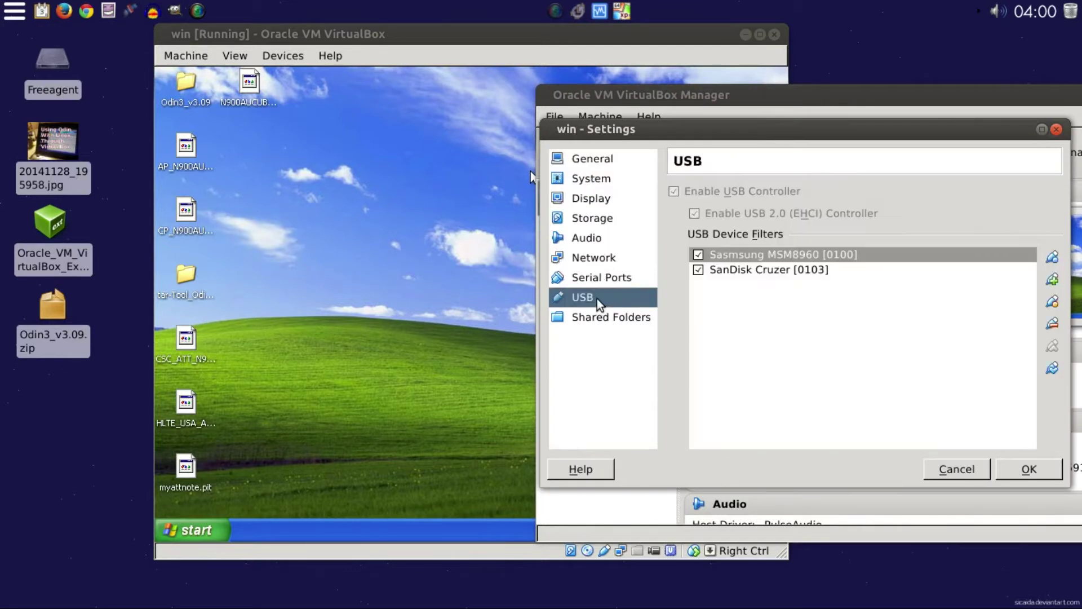
left_click_drag(762, 128, 671, 118)
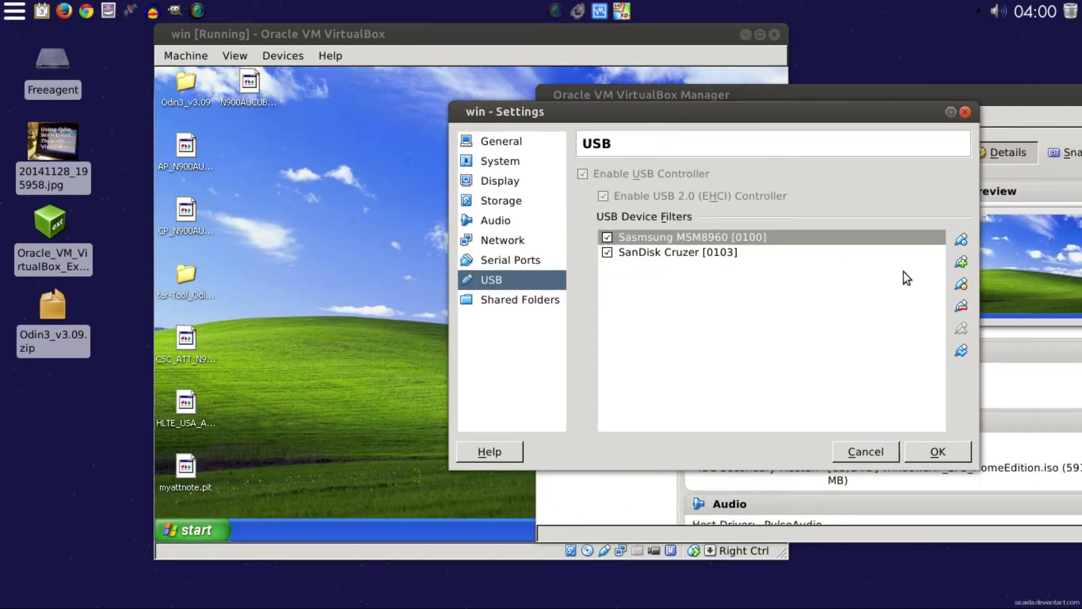
left_click(960, 262)
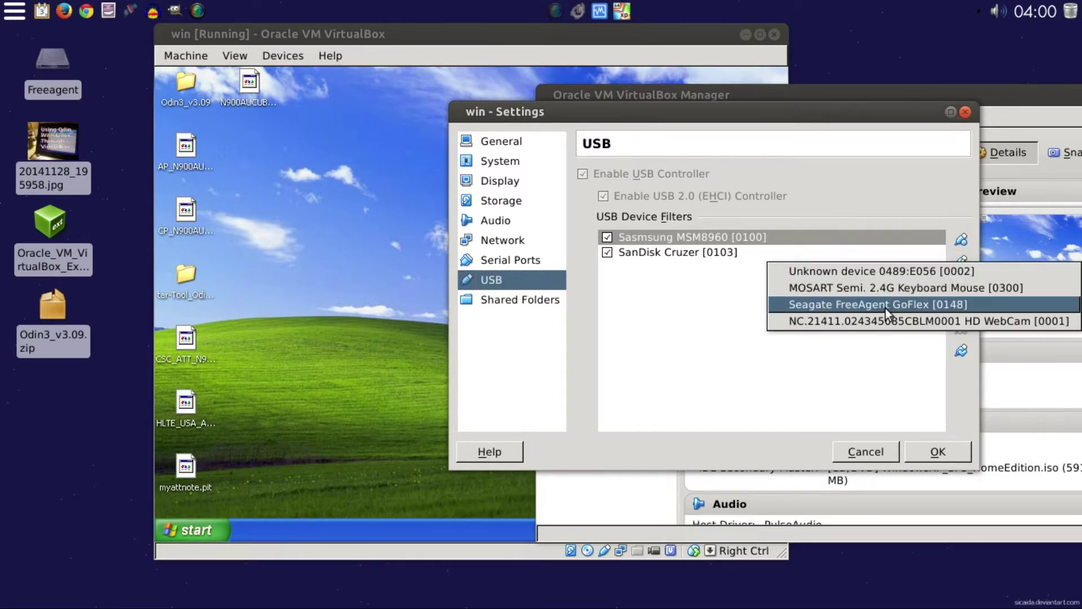
mouse_move(884, 309)
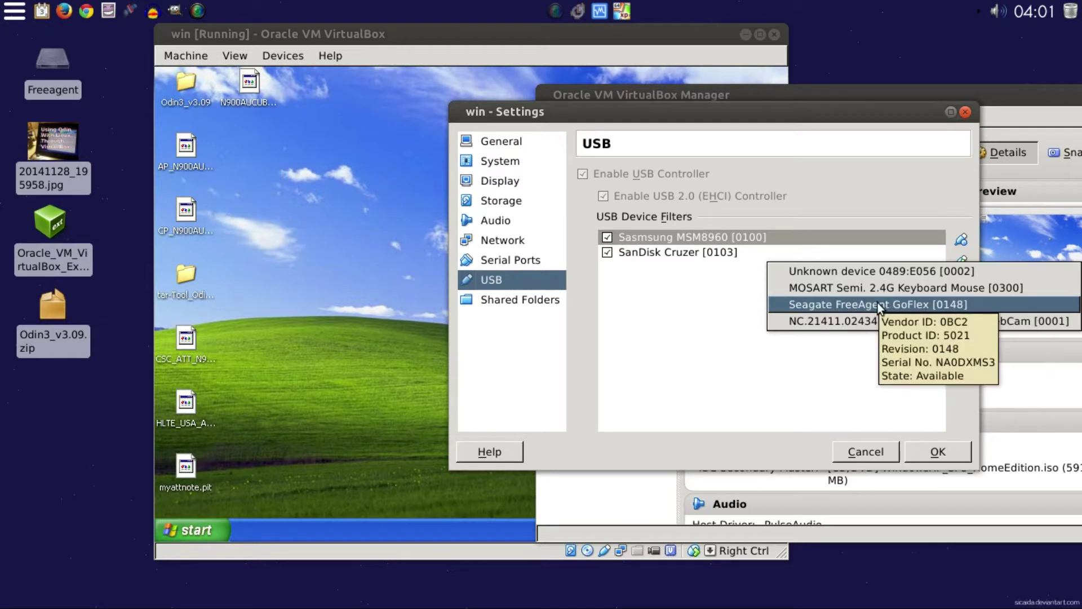
left_click(644, 284)
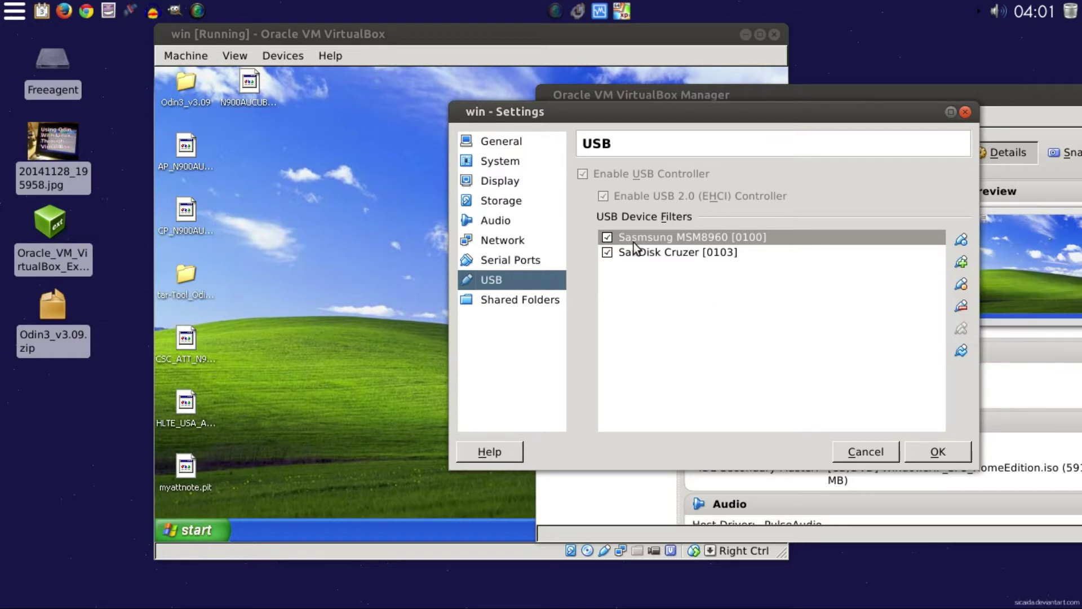
mouse_move(645, 242)
left_click(960, 261)
left_click(684, 269)
Close Settings and attach the Seagate FreeAgent GoFlex drive to the XP guest.
left_click(923, 452)
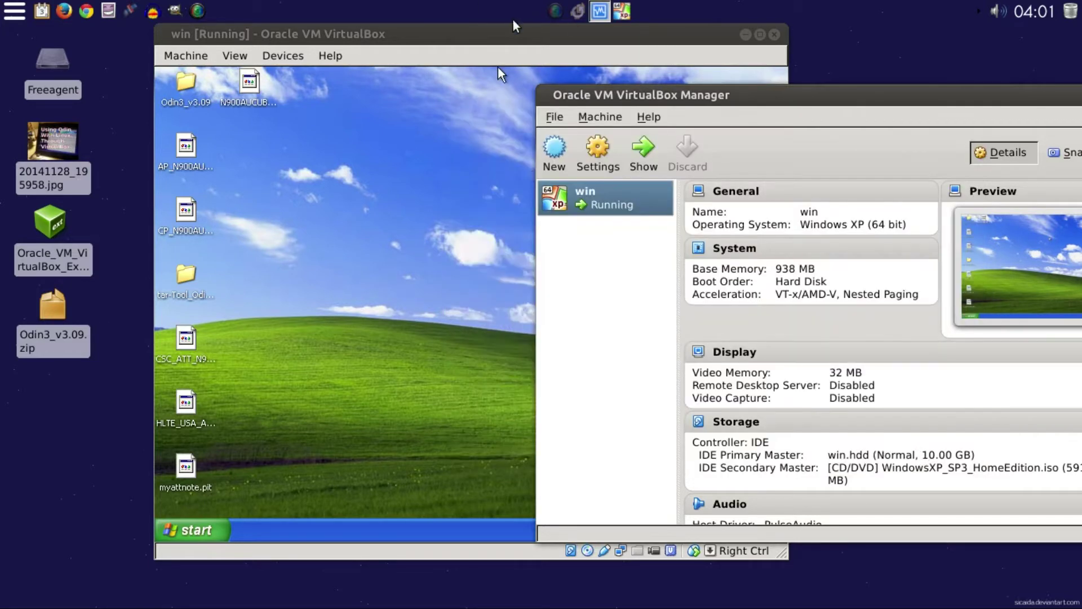
left_click_drag(513, 21, 465, 28)
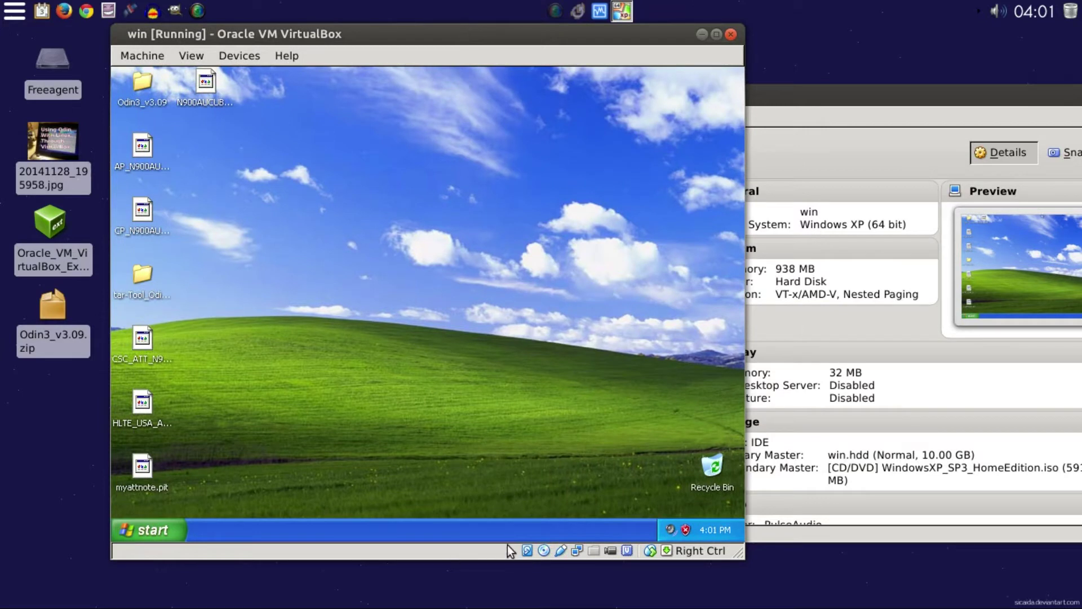
right_click(558, 552)
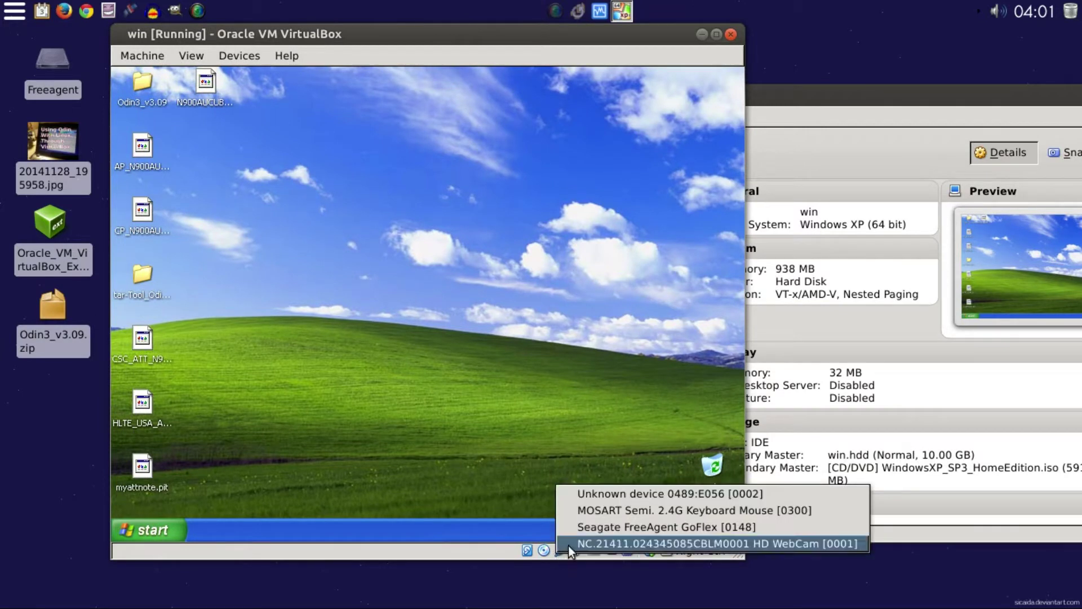
left_click(599, 527)
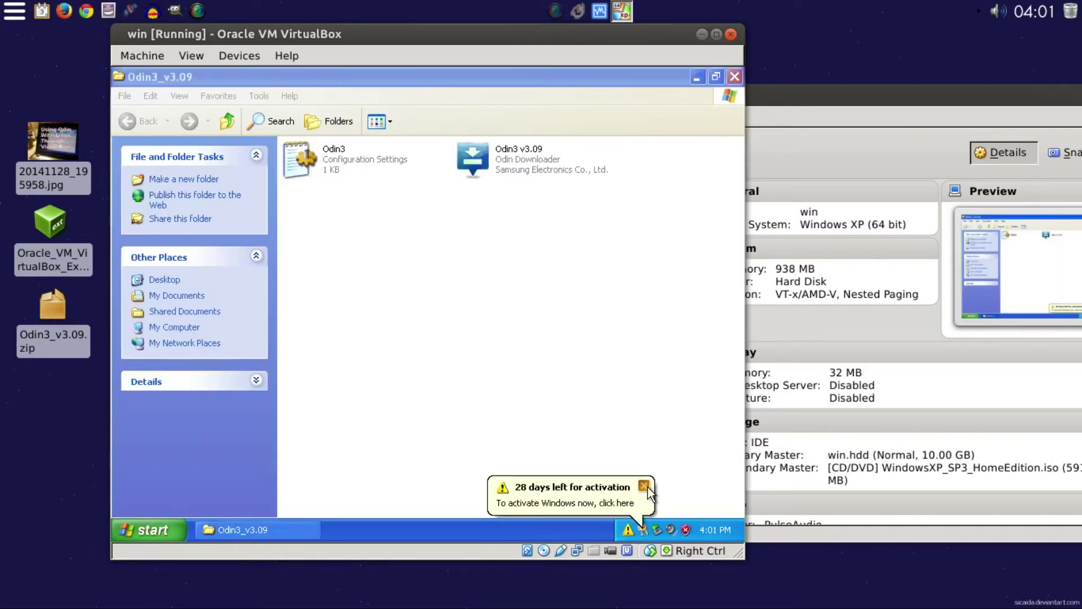
Restore the Odin3_v3.09 folder window from full size and dismiss the corrupt file warning.
left_click(502, 76)
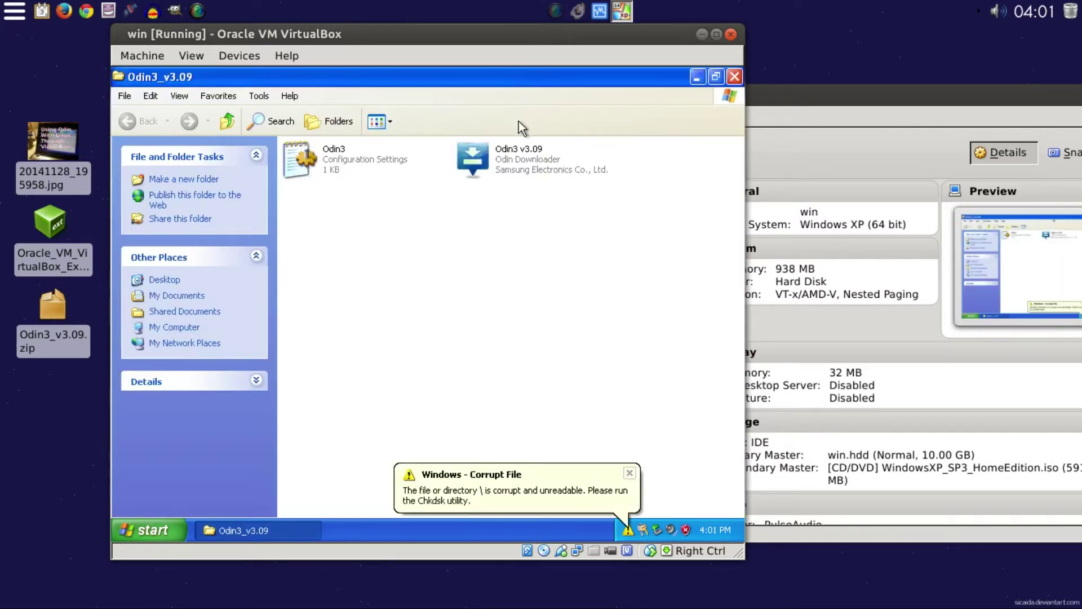
left_click(715, 76)
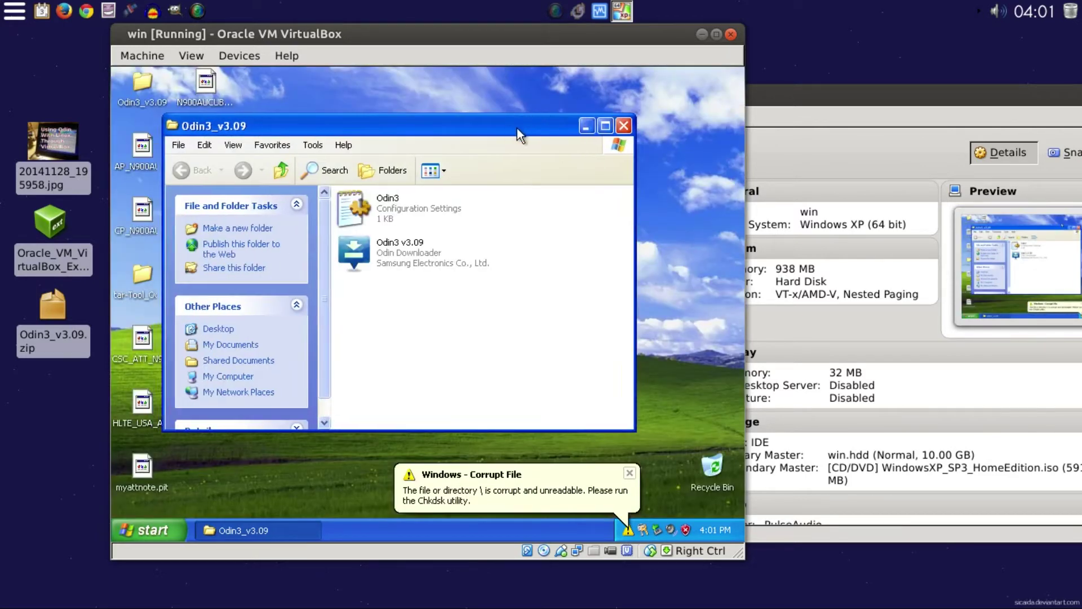
left_click_drag(517, 127, 558, 119)
left_click(628, 474)
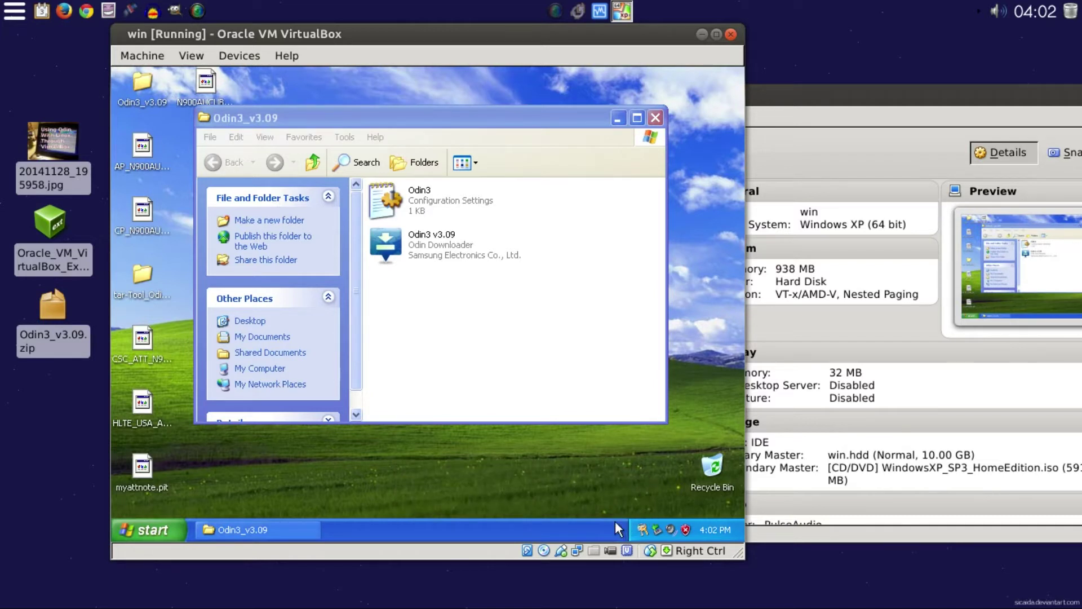
Browse My Computer in the guest and open the Freeagent (E:) drive.
right_click(573, 554)
left_click(485, 491)
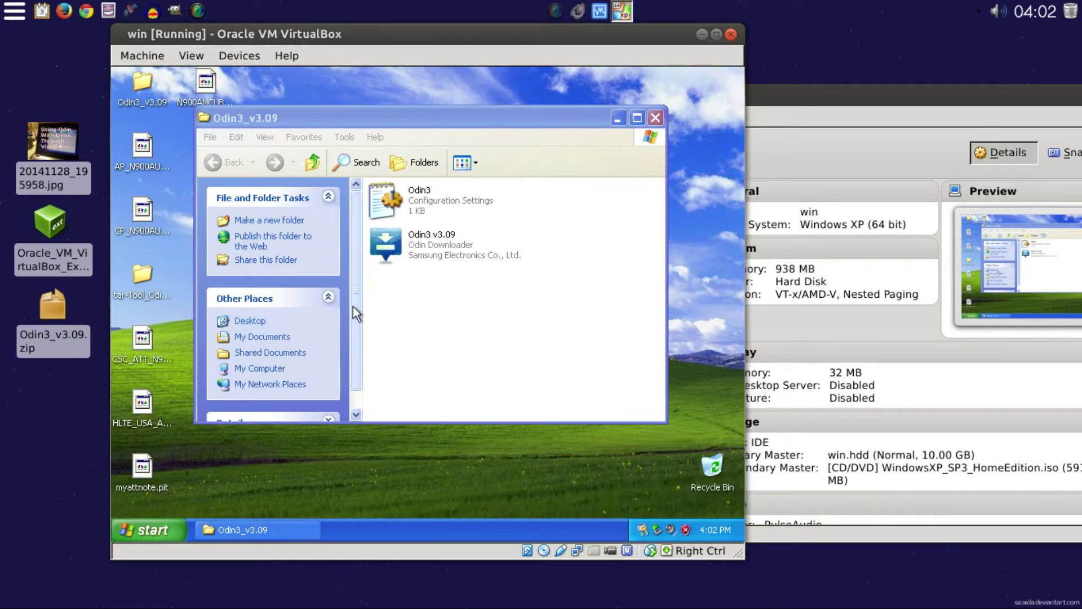
scroll(353, 306, "down", 1)
left_click(276, 353)
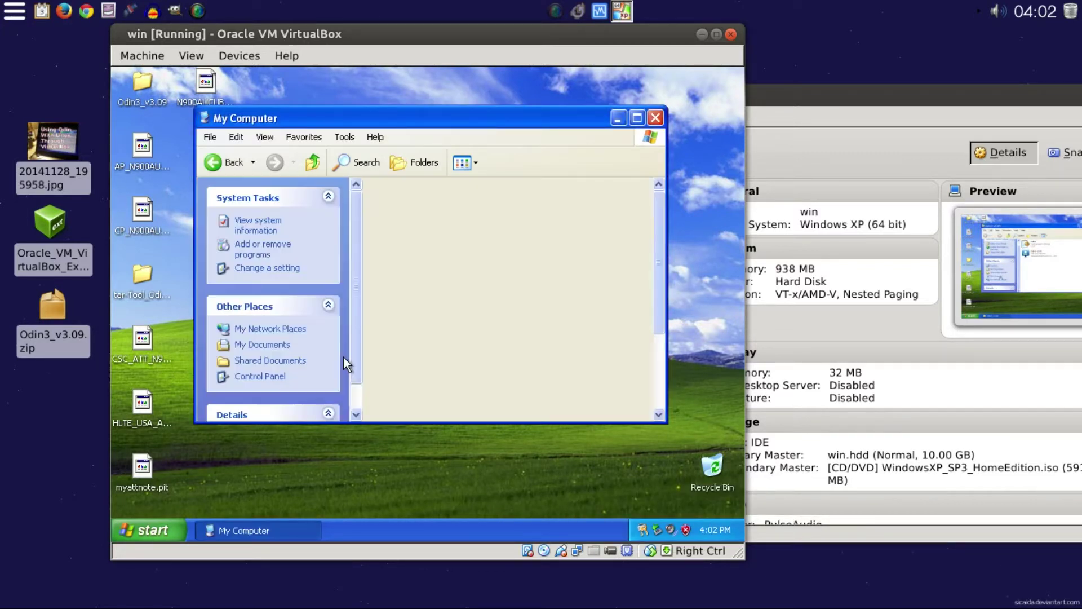
scroll(521, 310, "down", 2)
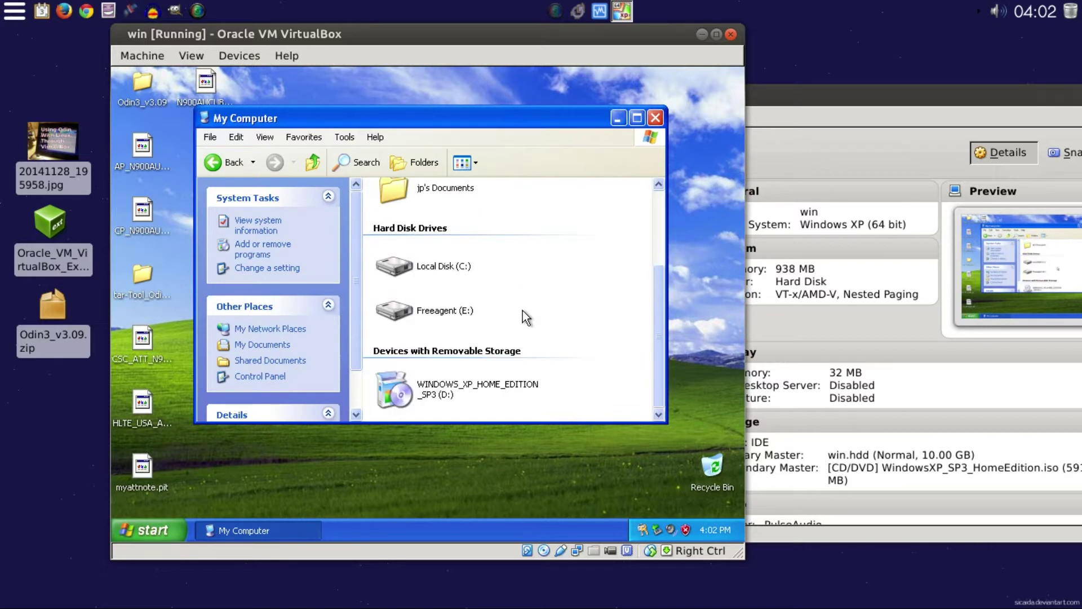
left_click(401, 319)
double_click(401, 318)
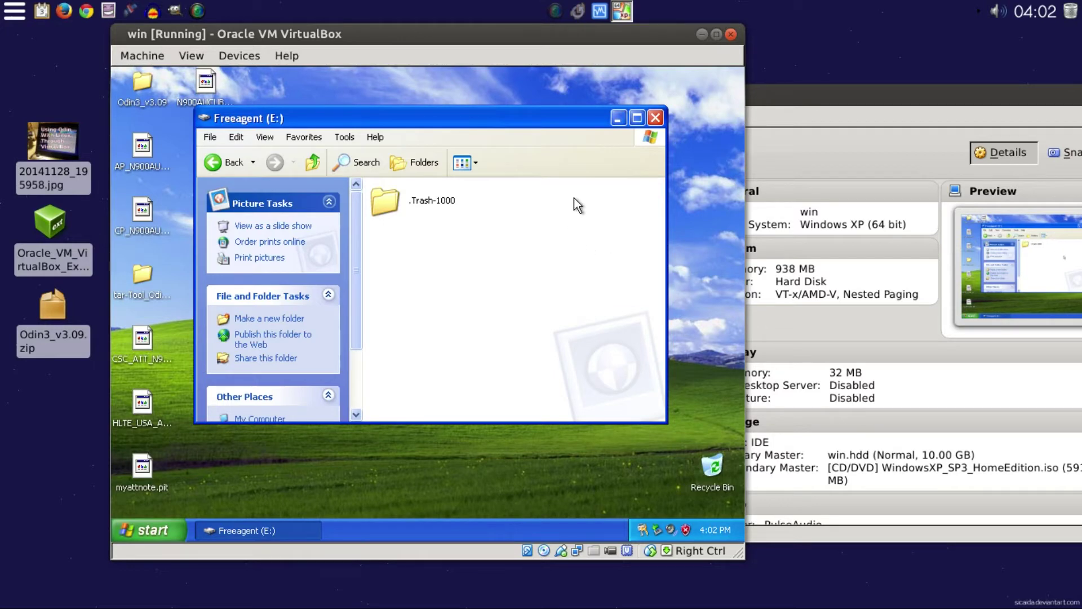
Move the Freeagent (E:) window into view, see its .Trash-1000 folder, and close it.
left_click_drag(428, 124, 443, 187)
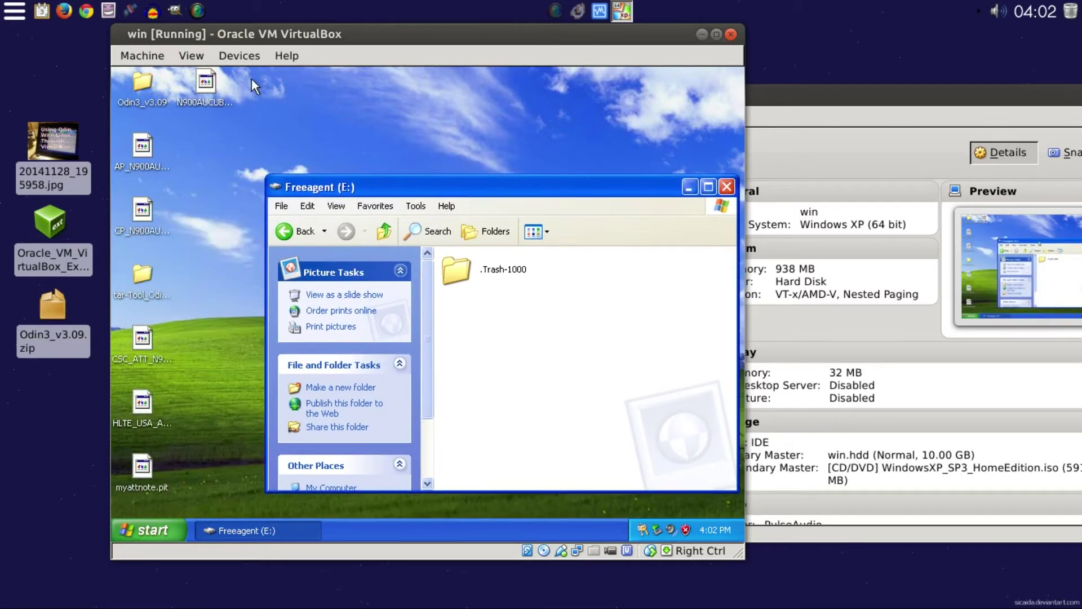
left_click_drag(537, 191, 459, 190)
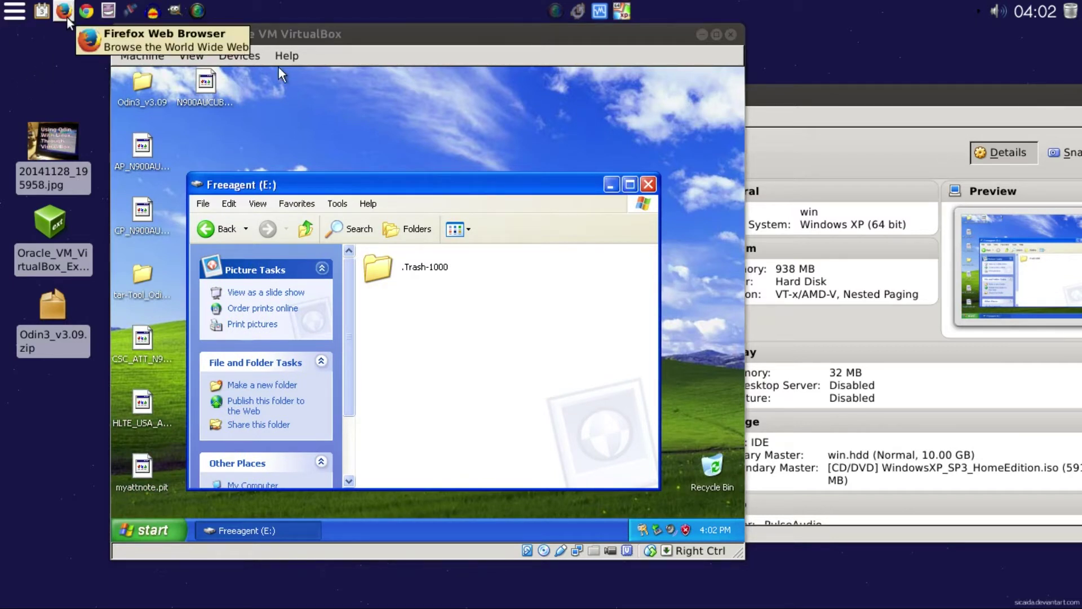
left_click_drag(453, 184, 560, 134)
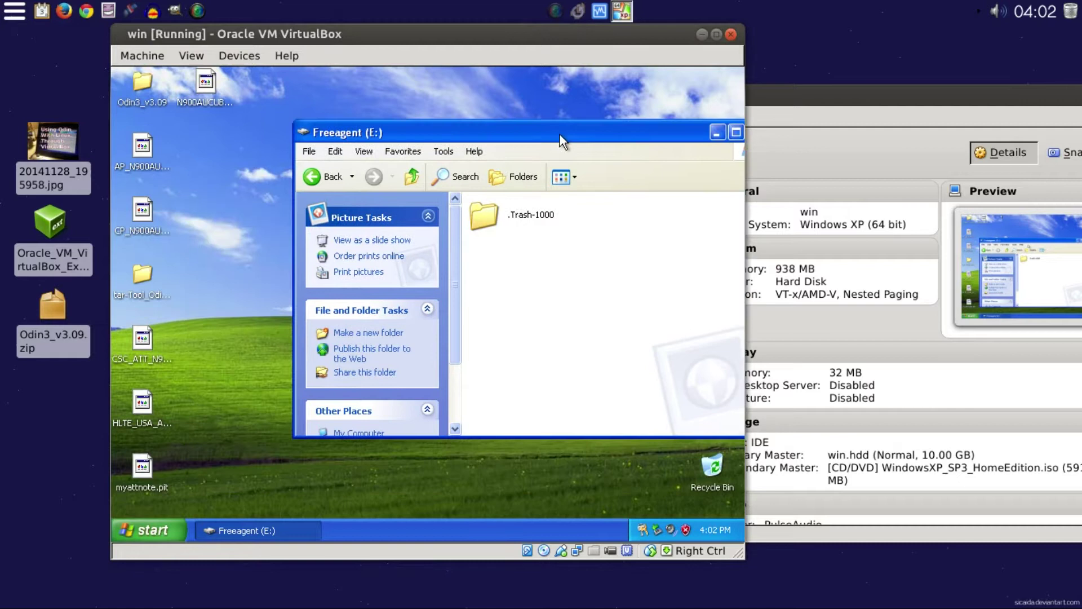
left_click_drag(483, 135, 392, 136)
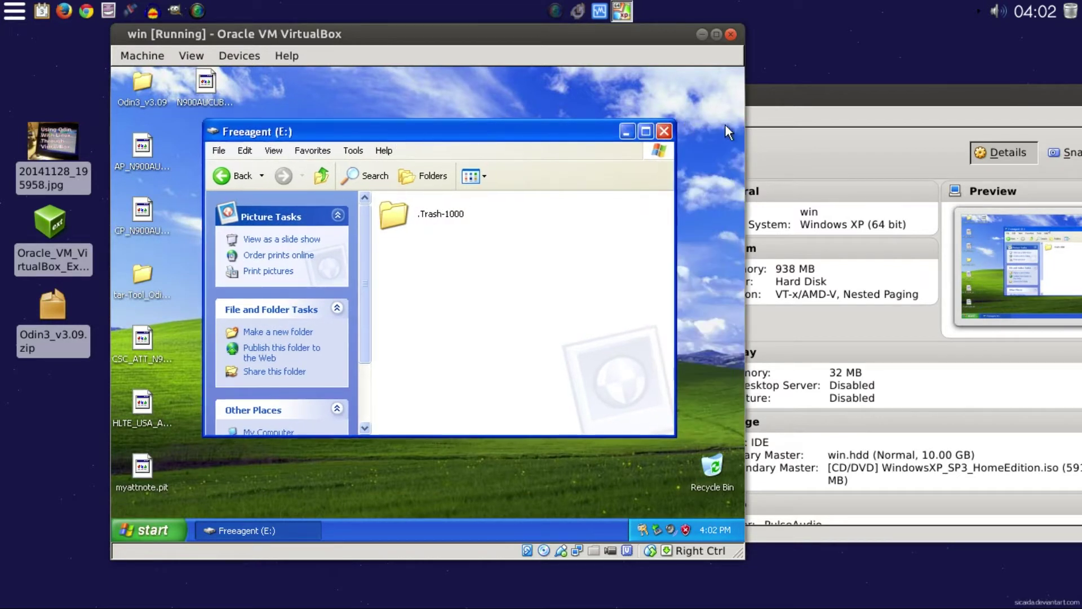
left_click(663, 133)
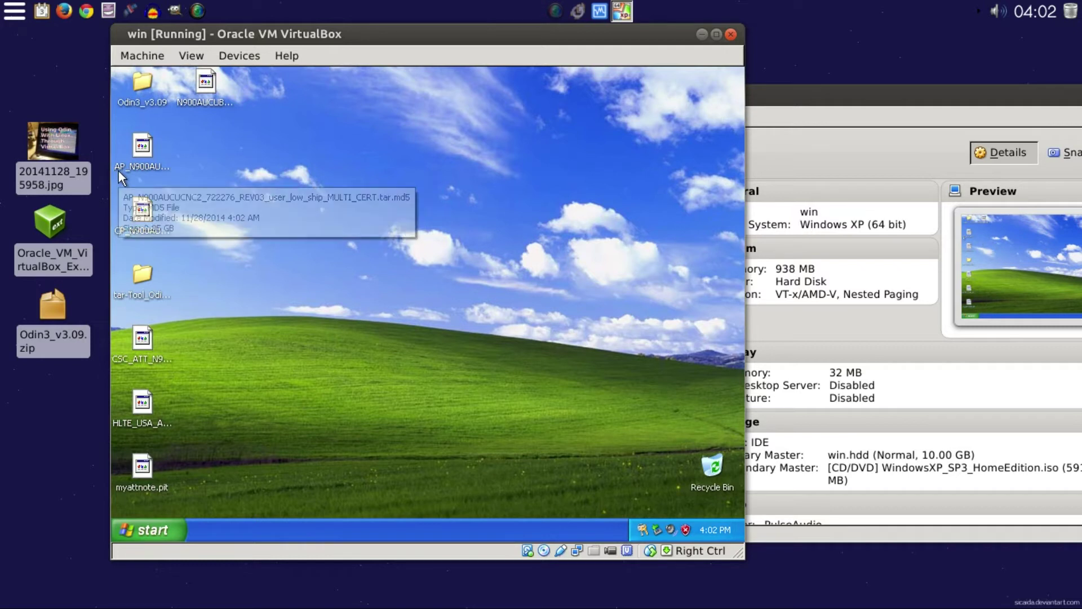
mouse_move(134, 234)
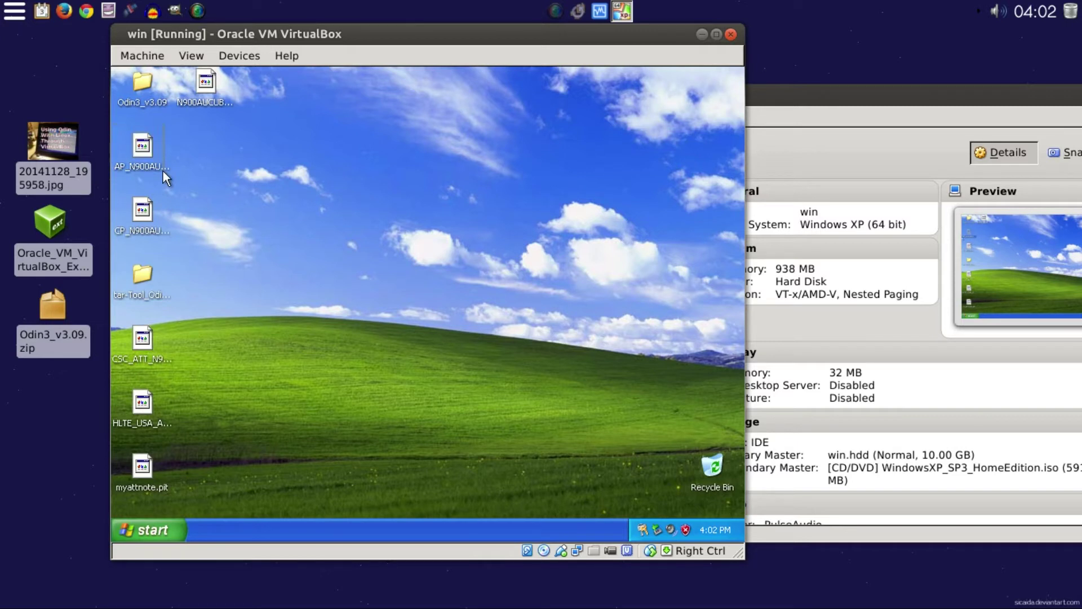
left_click(145, 171)
right_click(143, 167)
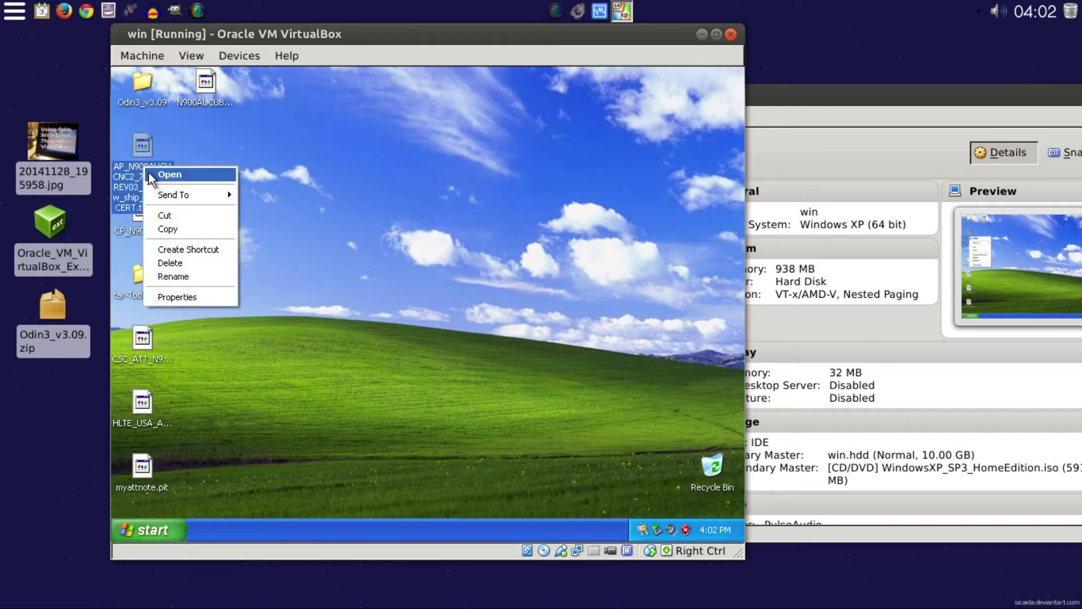
left_click(209, 298)
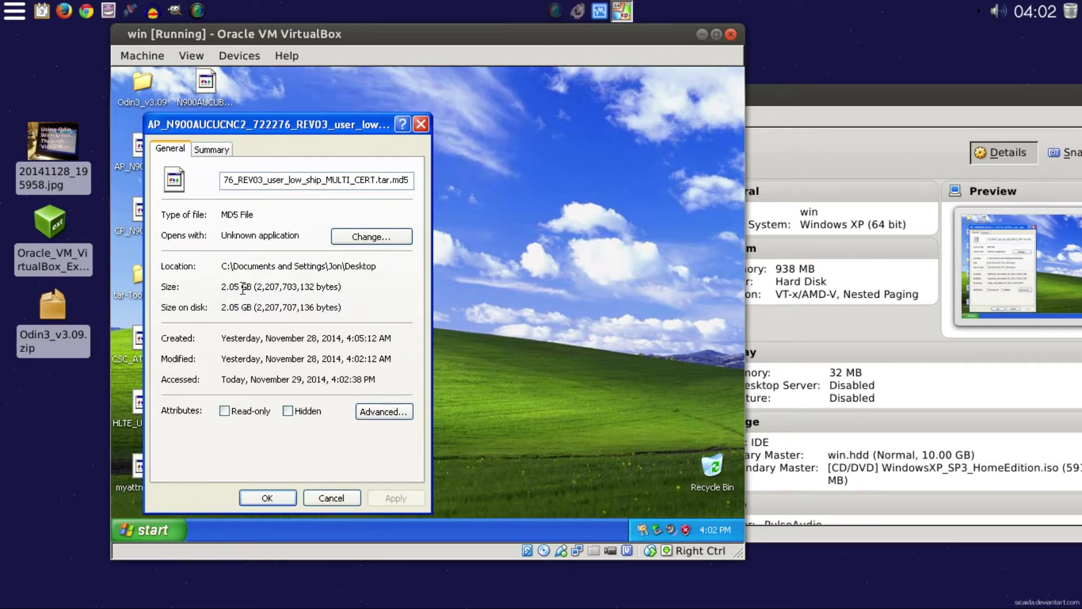
left_click(330, 497)
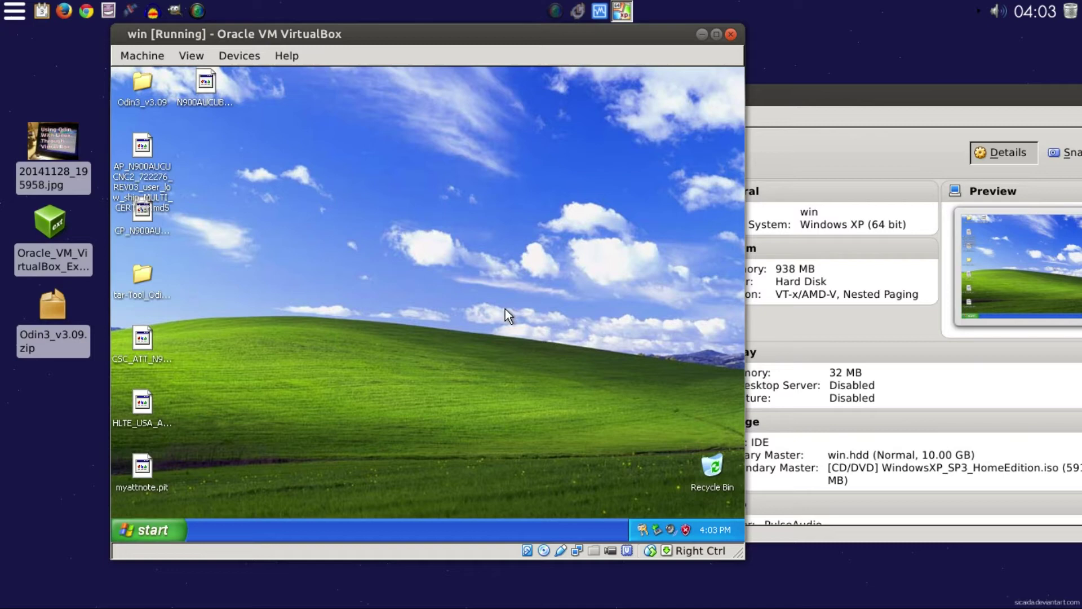
left_click(891, 91)
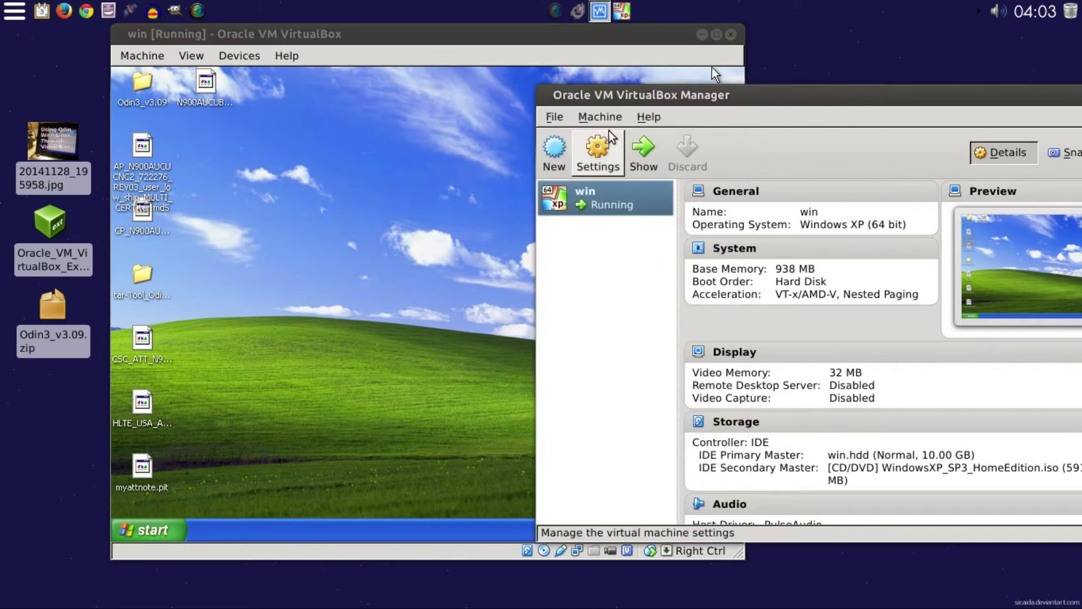
left_click(597, 148)
left_click(597, 303)
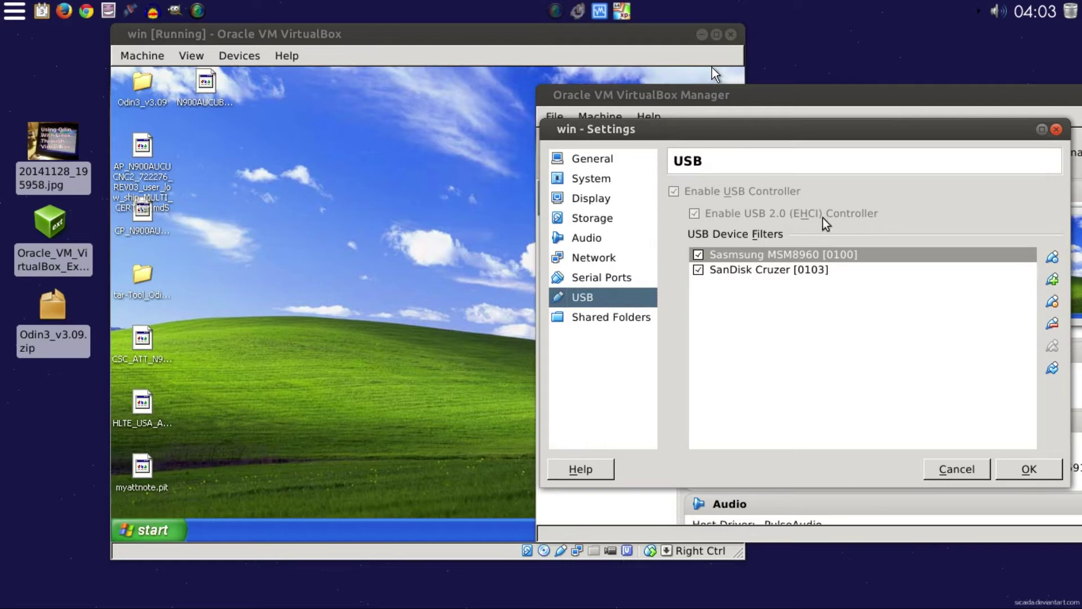
left_click(1056, 129)
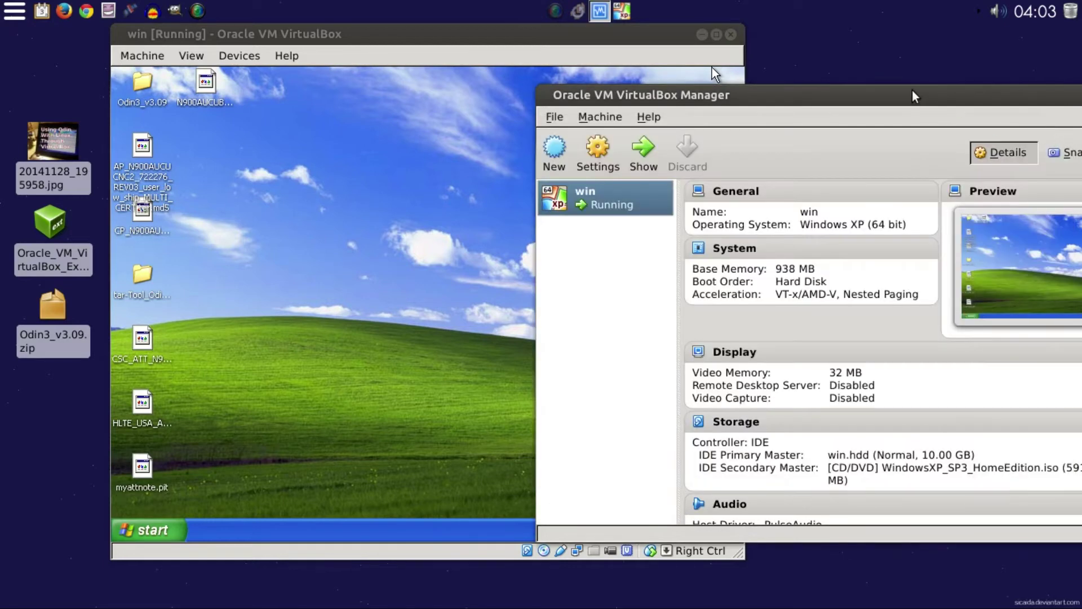
left_click(373, 45)
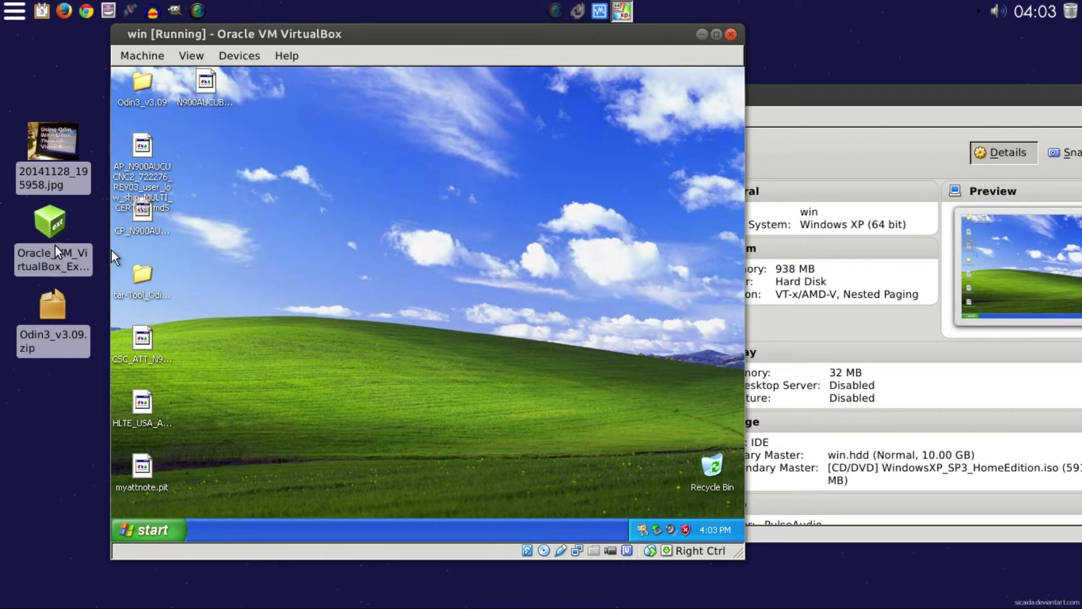
left_click_drag(54, 226, 112, 251)
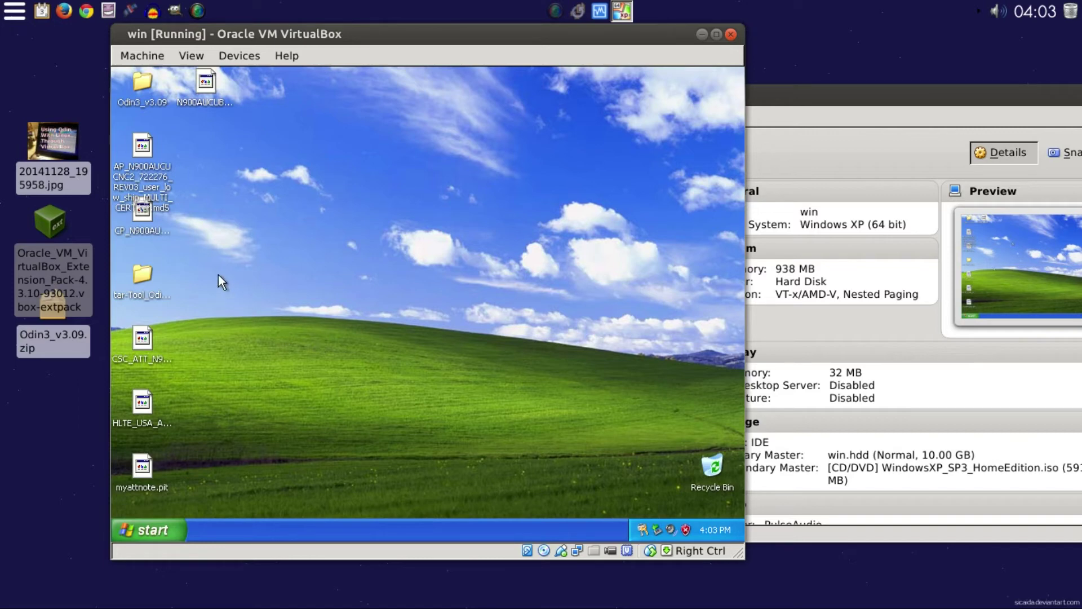
Launch Odin3 v3.09.exe from the Odin3_v3.09 folder and position its window fully on screen.
double_click(143, 92)
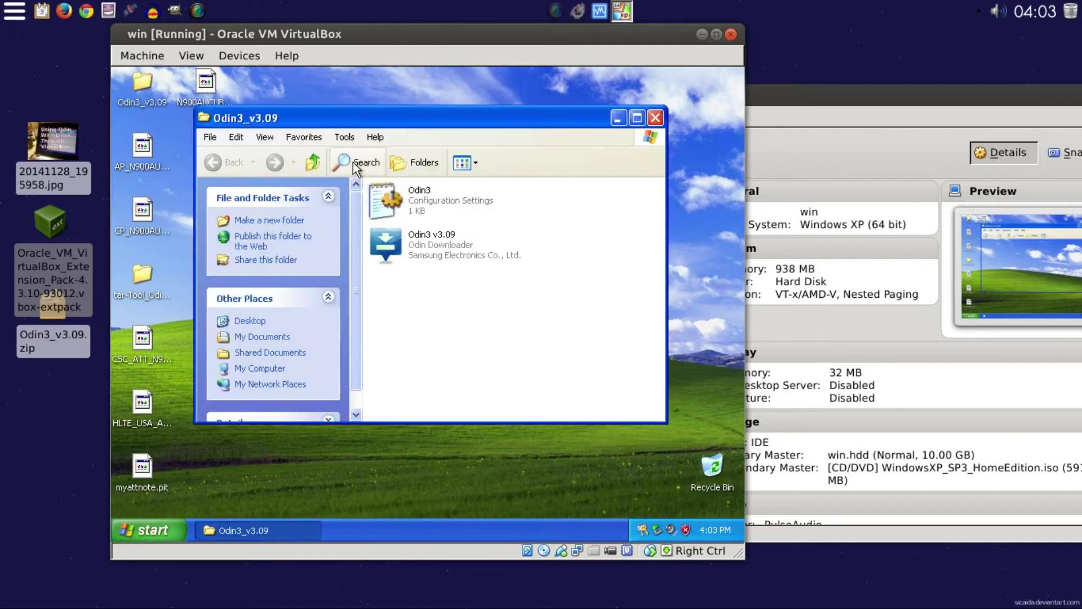
double_click(405, 240)
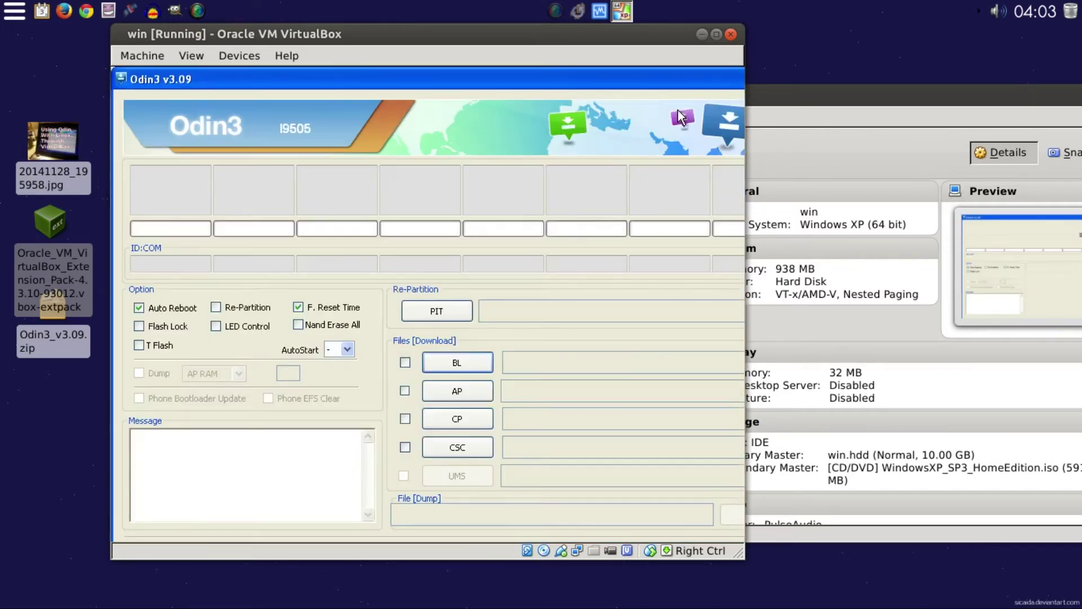
left_click_drag(680, 86, 654, 67)
left_click(661, 113)
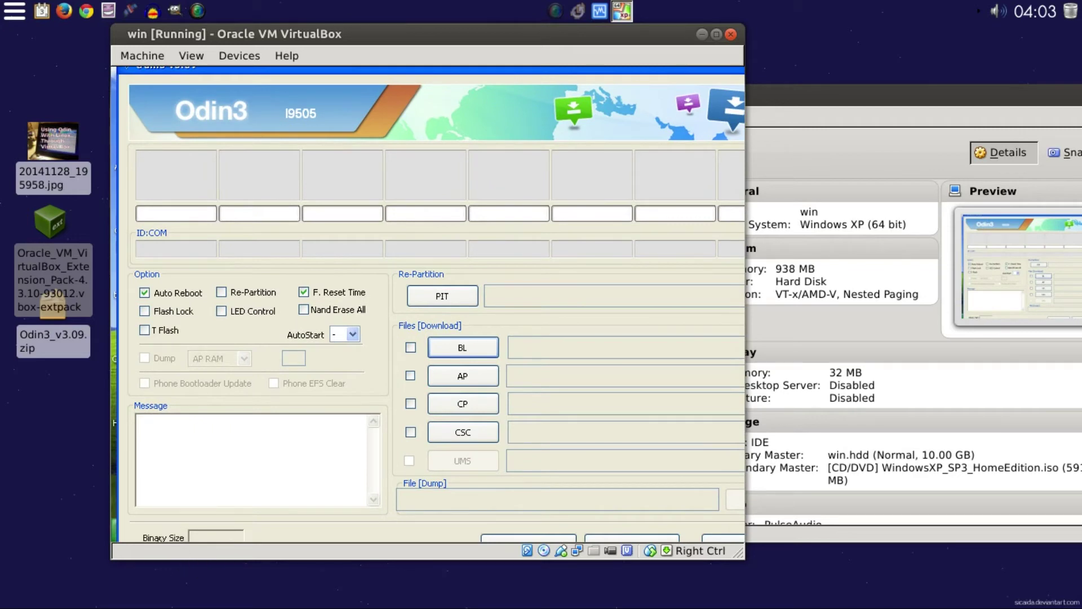
left_click_drag(396, 70, 624, 66)
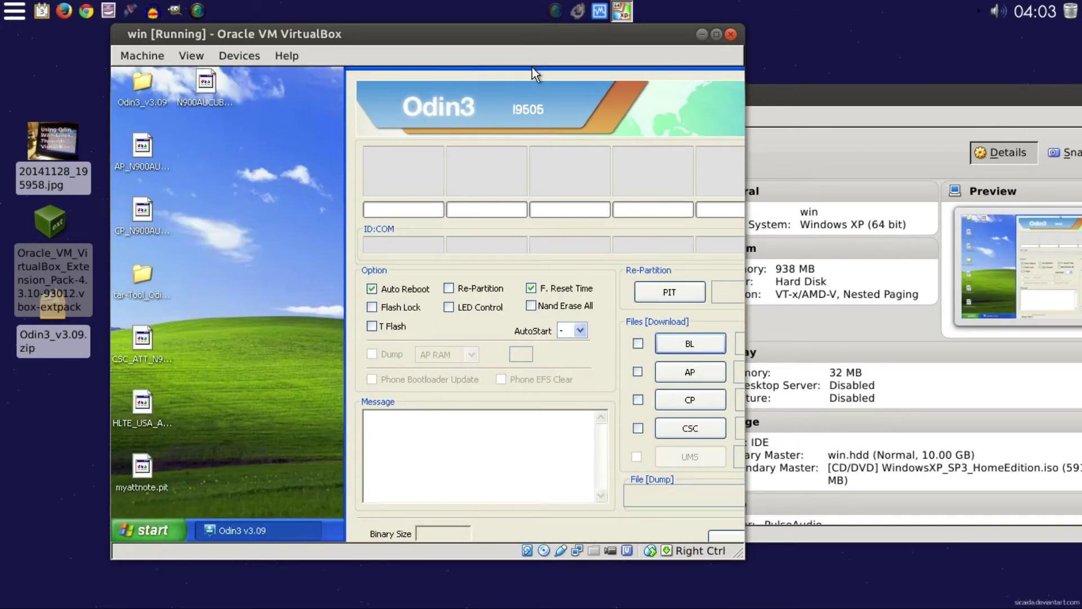
left_click_drag(532, 67, 292, 66)
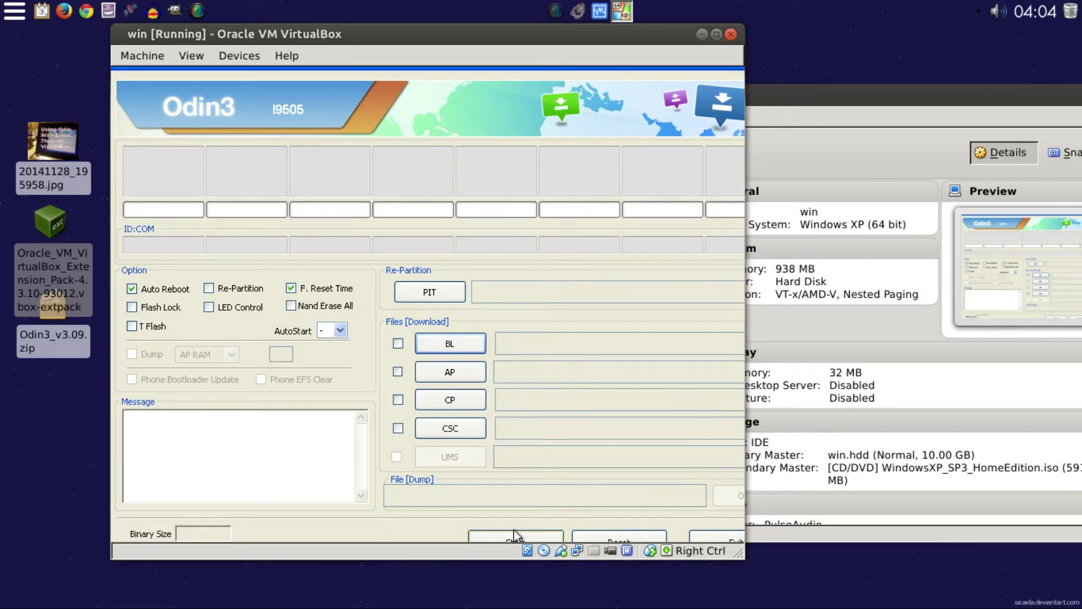
Load HLTE_USA_ATT_32G.pit as the PIT file and uncheck Re-Partition.
left_click(416, 293)
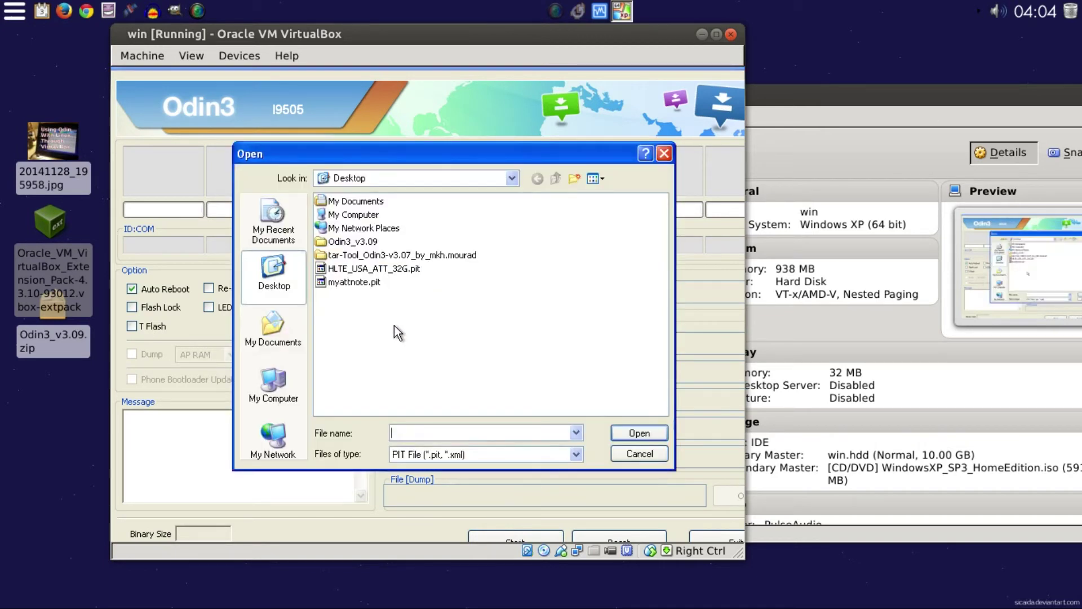
left_click(401, 270)
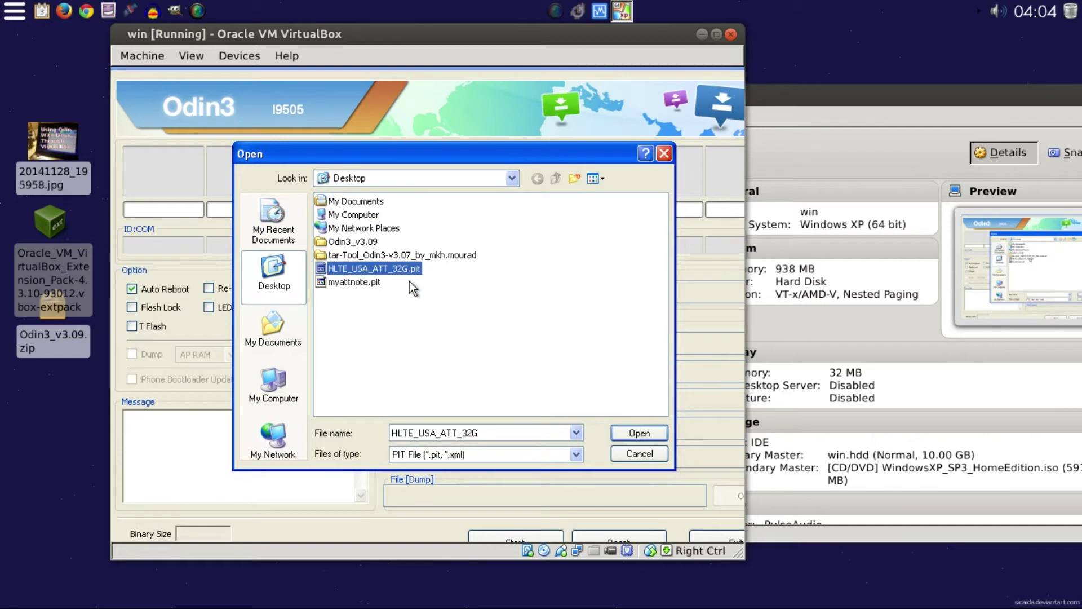
left_click(656, 434)
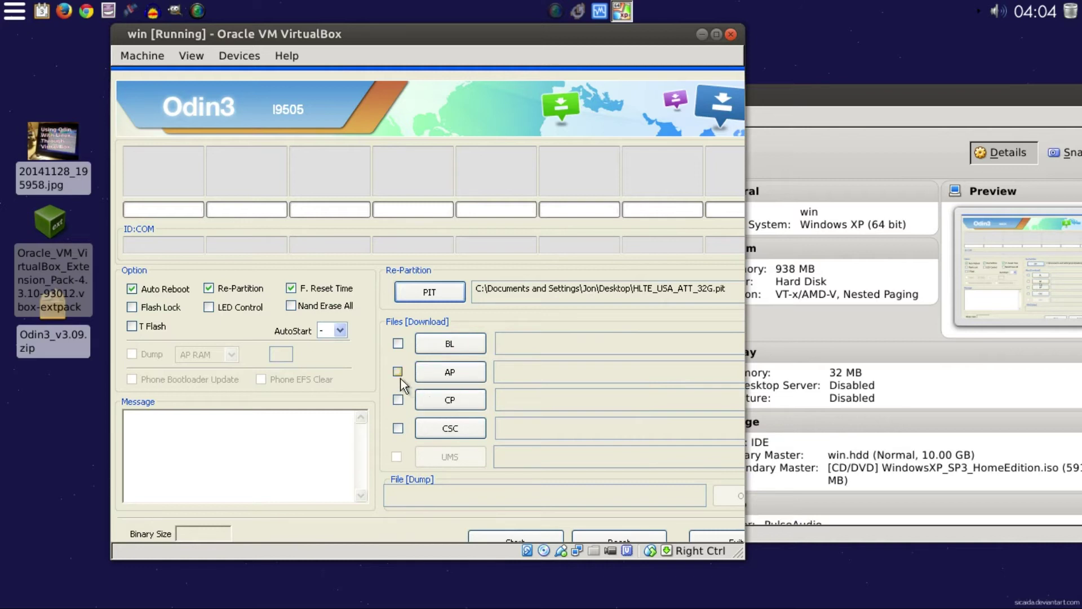
left_click(209, 288)
left_click(209, 289)
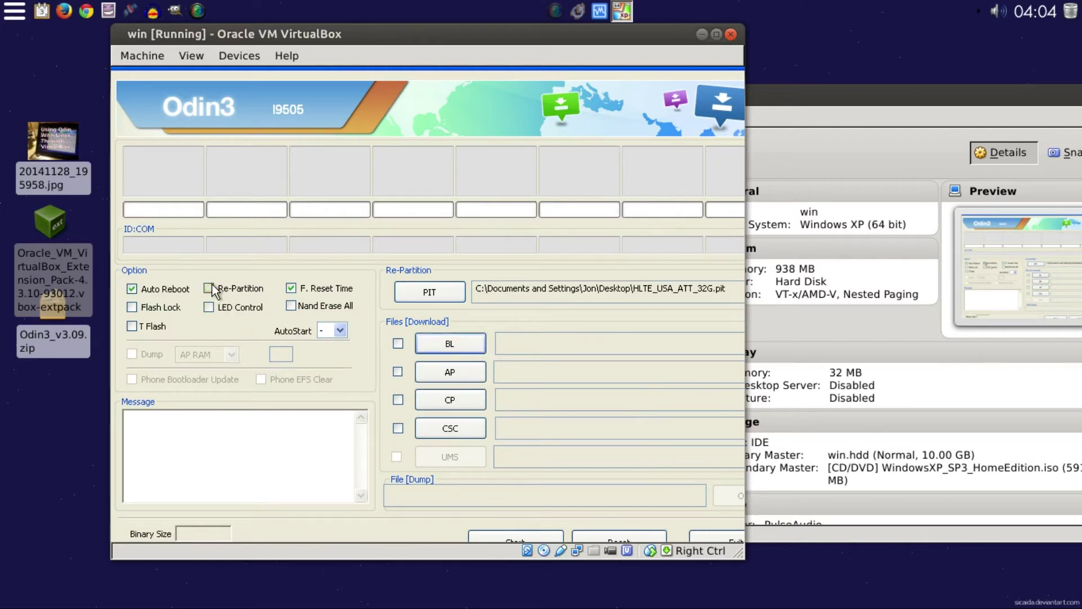
Enable the AP slot and load the AP_N900AUCUCNC2 .tar.md5 firmware file.
left_click(398, 371)
left_click(481, 377)
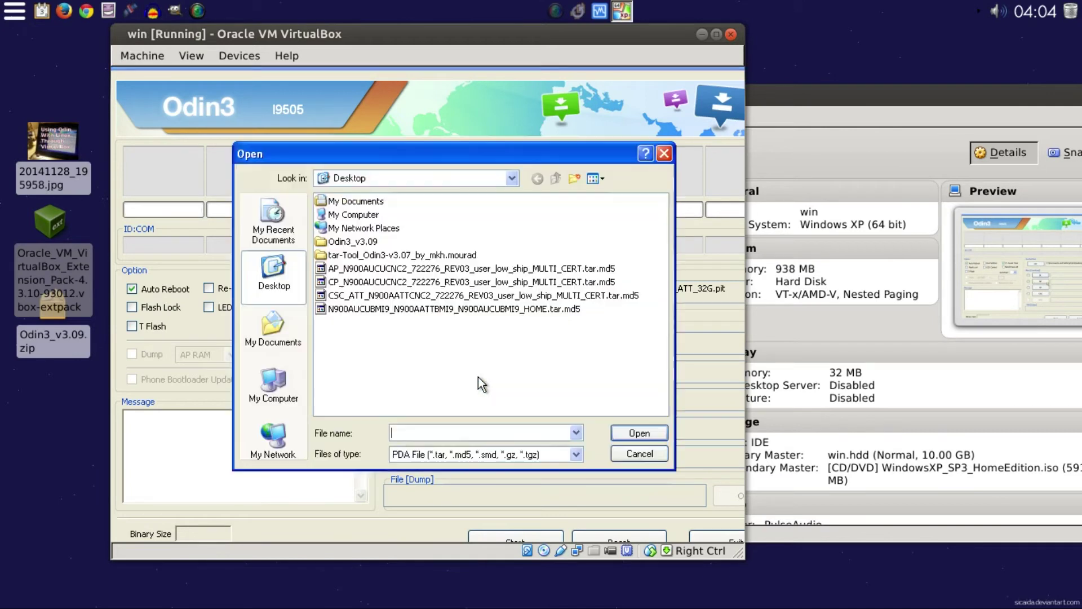
left_click(454, 270)
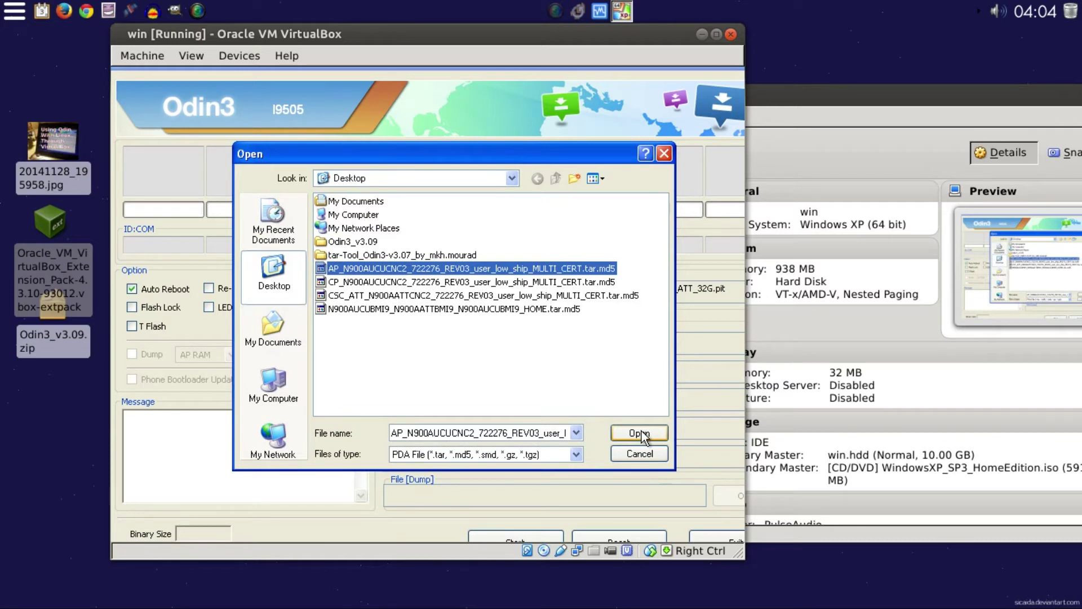
left_click(642, 432)
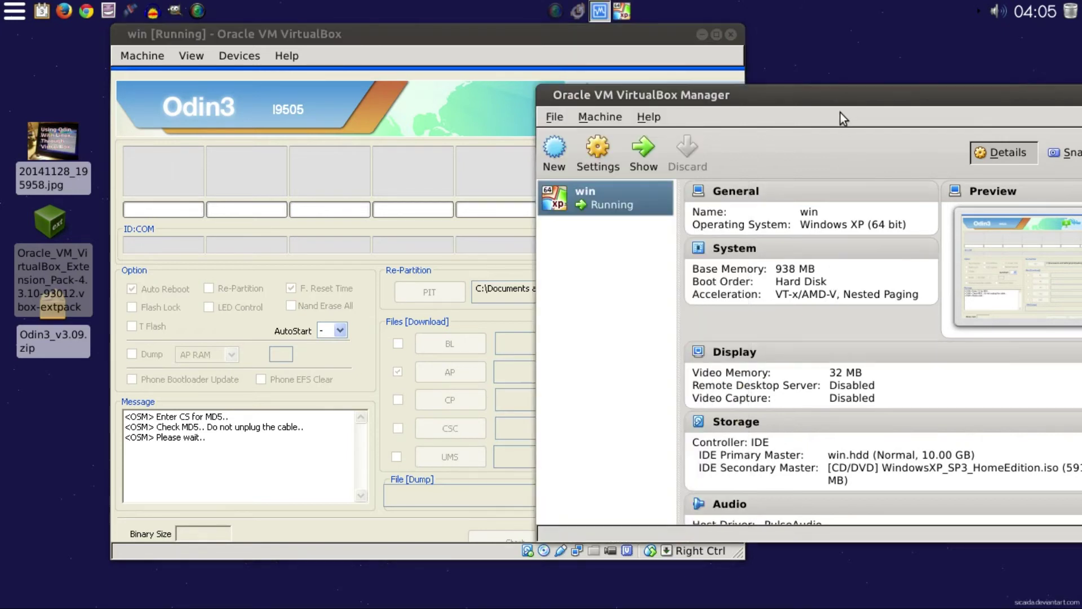
Check the win VM's USB filters in Settings, then return to the running XP VM.
left_click(840, 144)
left_click(599, 153)
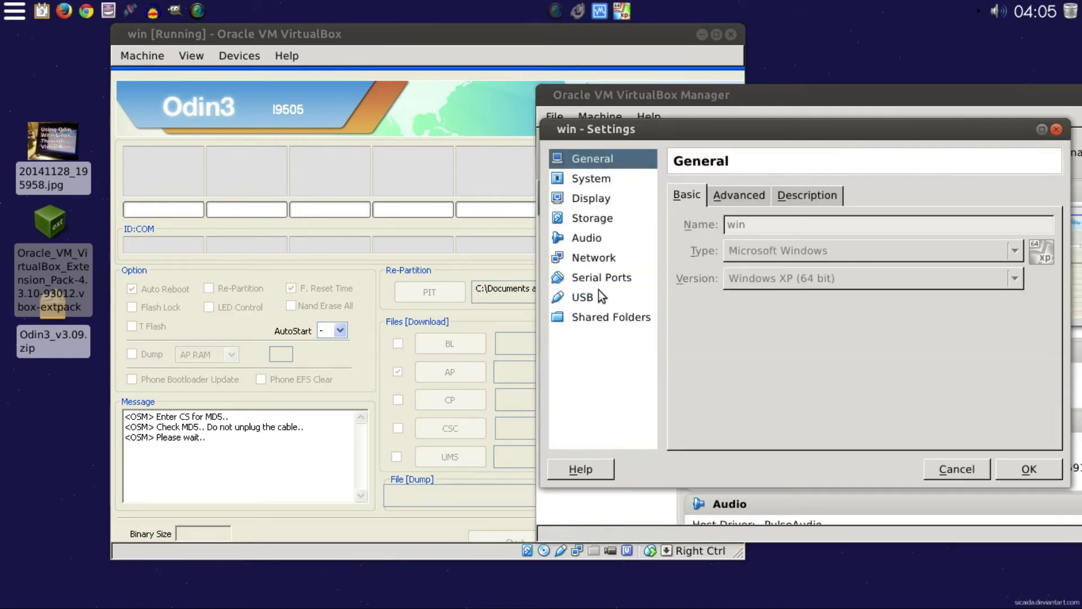
left_click(602, 294)
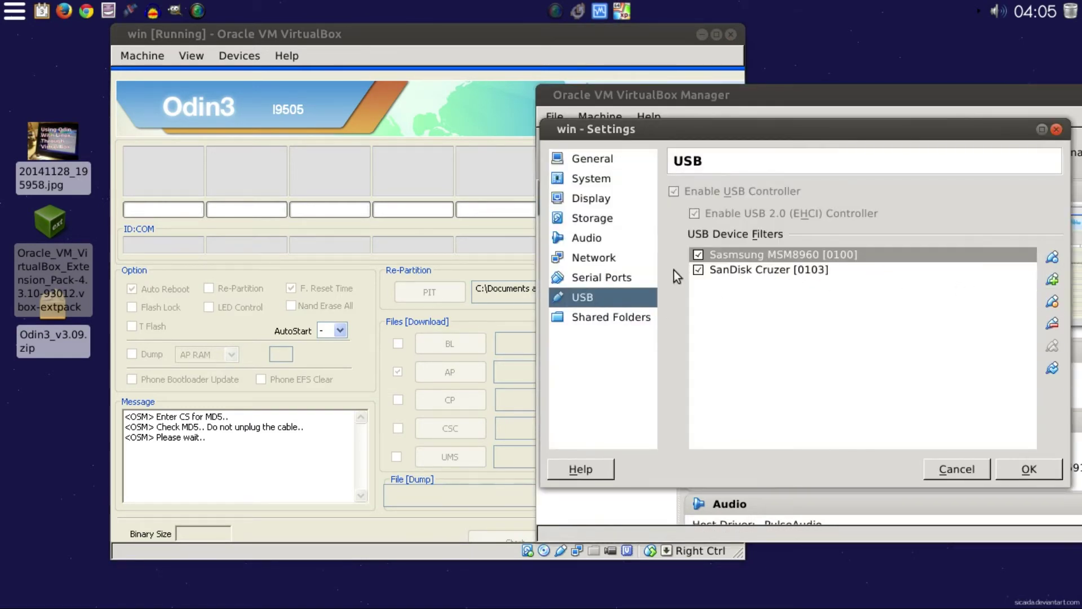
left_click(1056, 129)
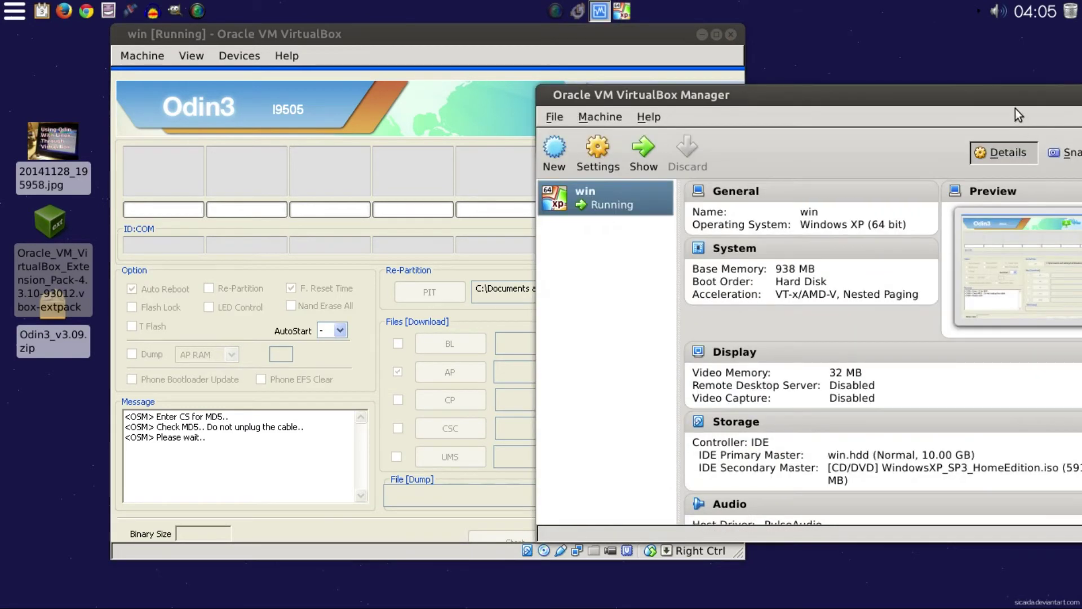
left_click(427, 50)
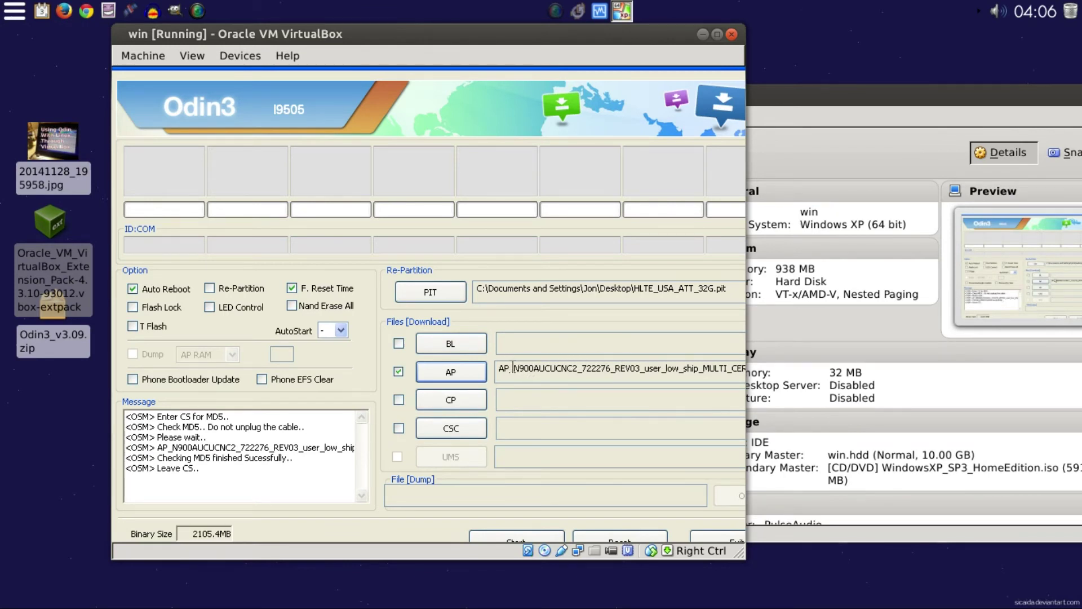
left_click_drag(513, 369, 539, 370)
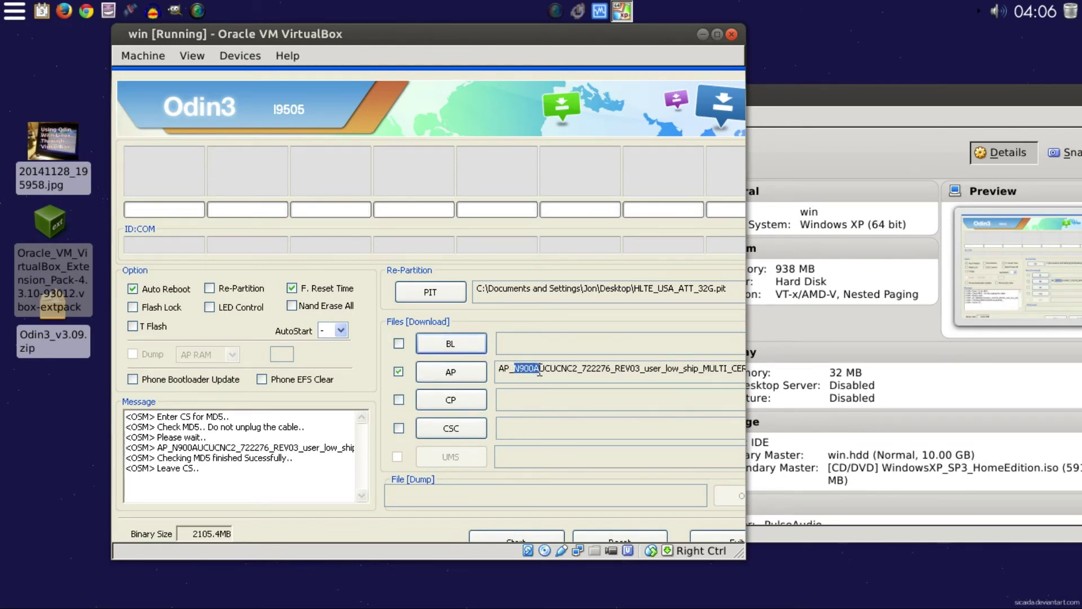
left_click(539, 371)
left_click_drag(534, 372, 570, 372)
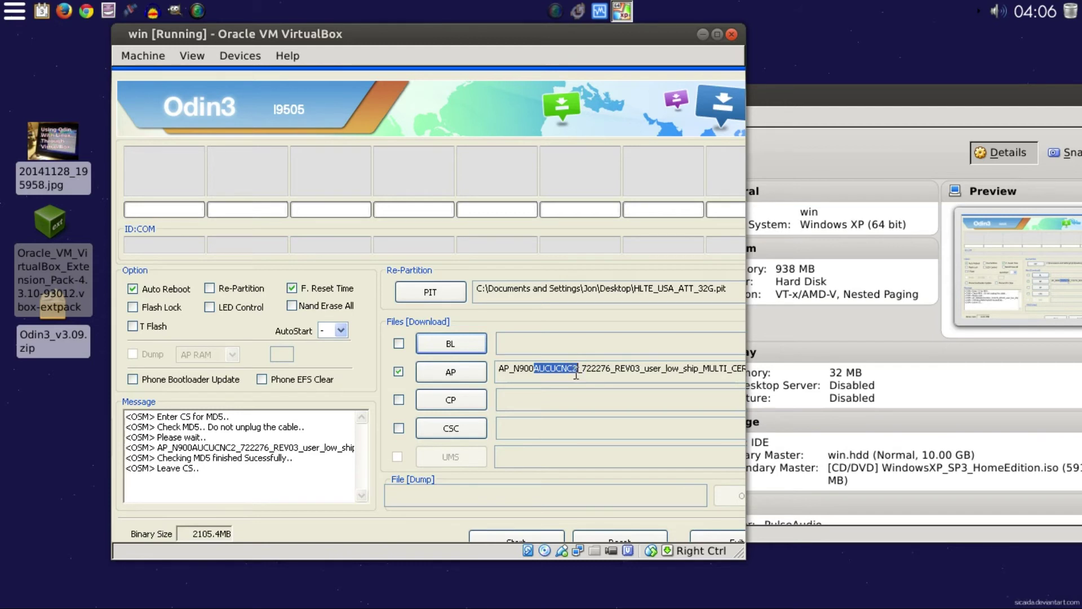
left_click(576, 363)
mouse_move(577, 362)
left_mouse_down()
mouse_move(490, 369)
mouse_move(577, 369)
left_mouse_up()
left_click(577, 372)
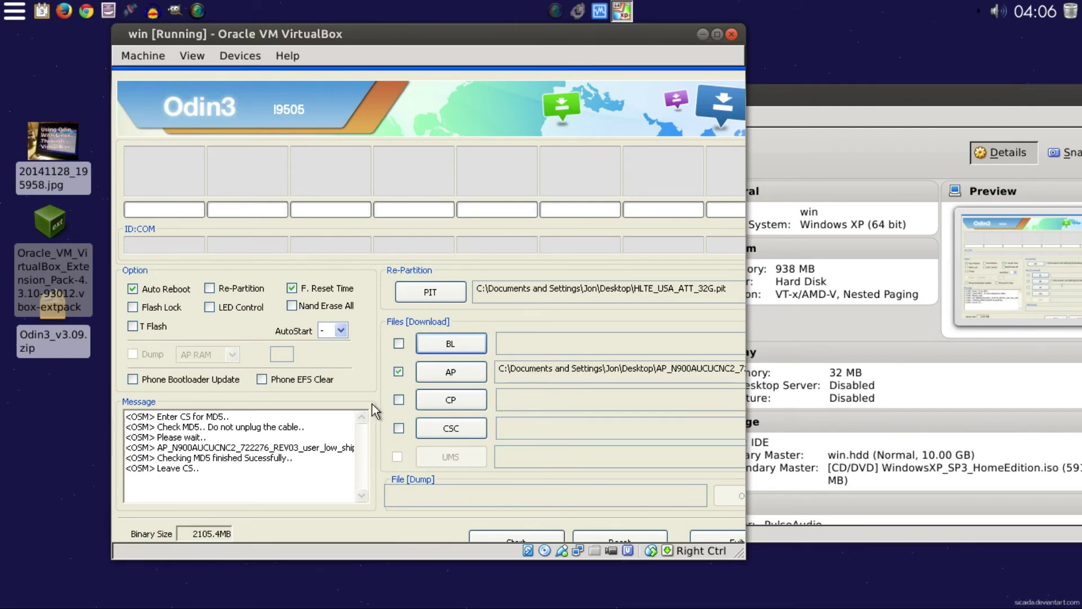
Load the CP .tar.md5 file into CP and the CSC_ATT .tar.md5 file into CSC.
left_click(431, 408)
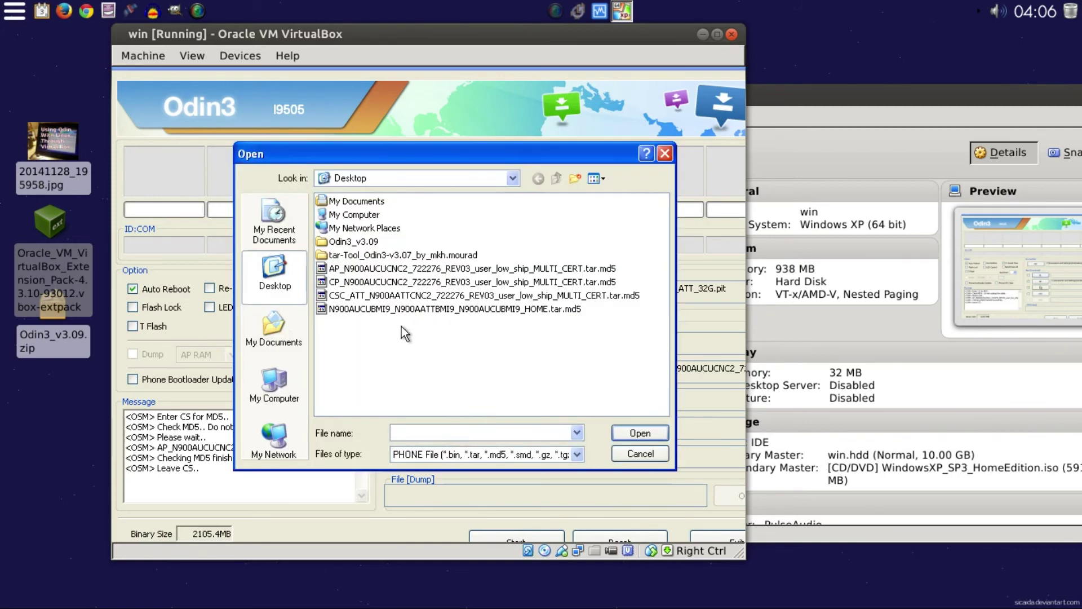
left_click(403, 281)
left_click(633, 434)
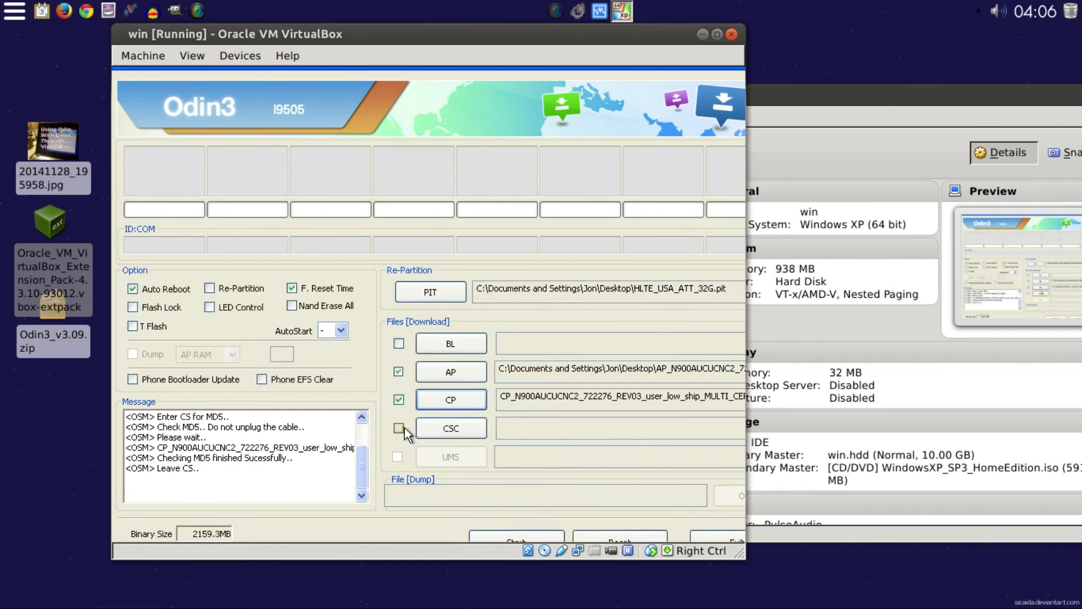
left_click(451, 428)
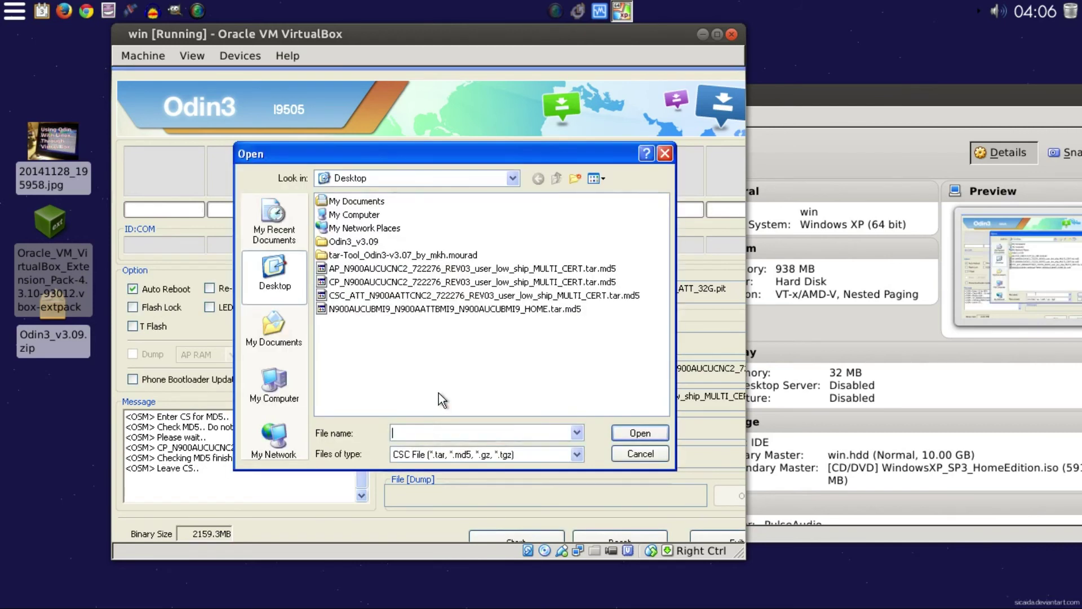
left_click(402, 295)
left_click(656, 435)
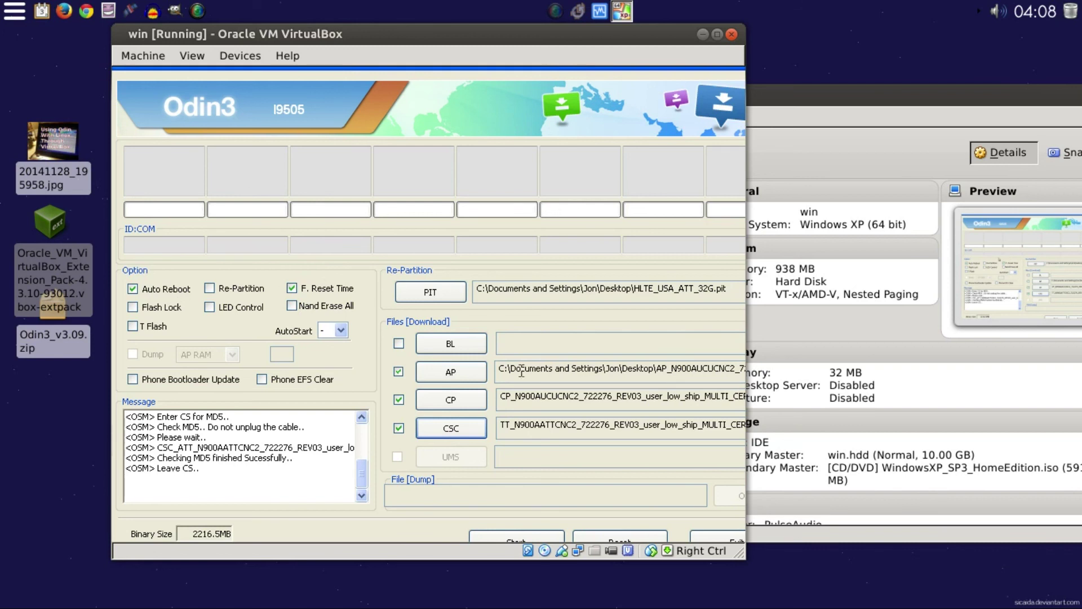
Attach the phone via the VirtualBox USB device list so Odin3 detects it on COM4.
right_click(562, 553)
left_click(613, 526)
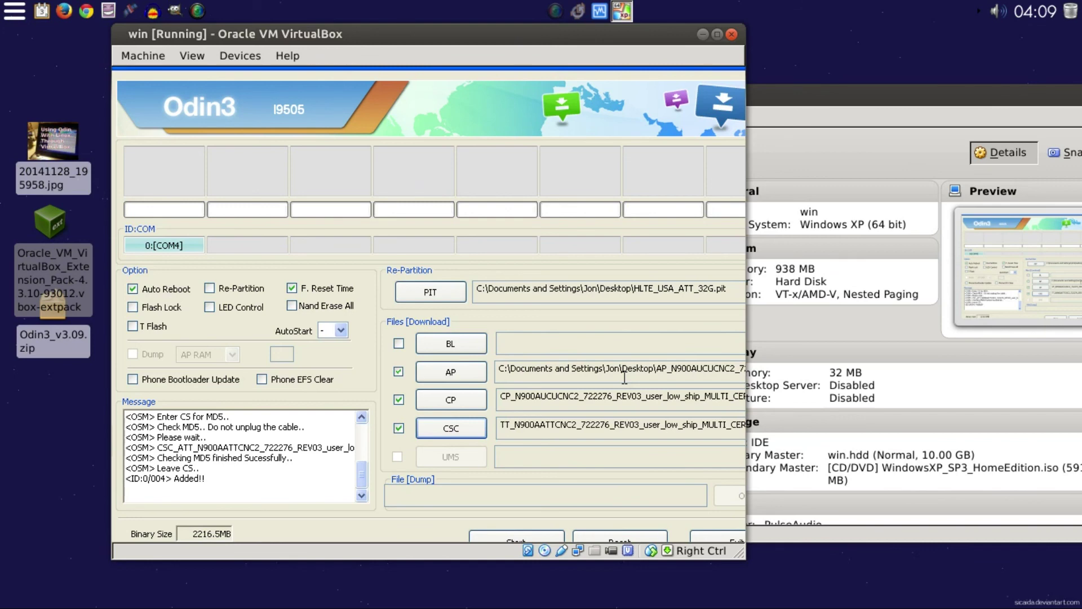
left_click_drag(630, 34, 537, 36)
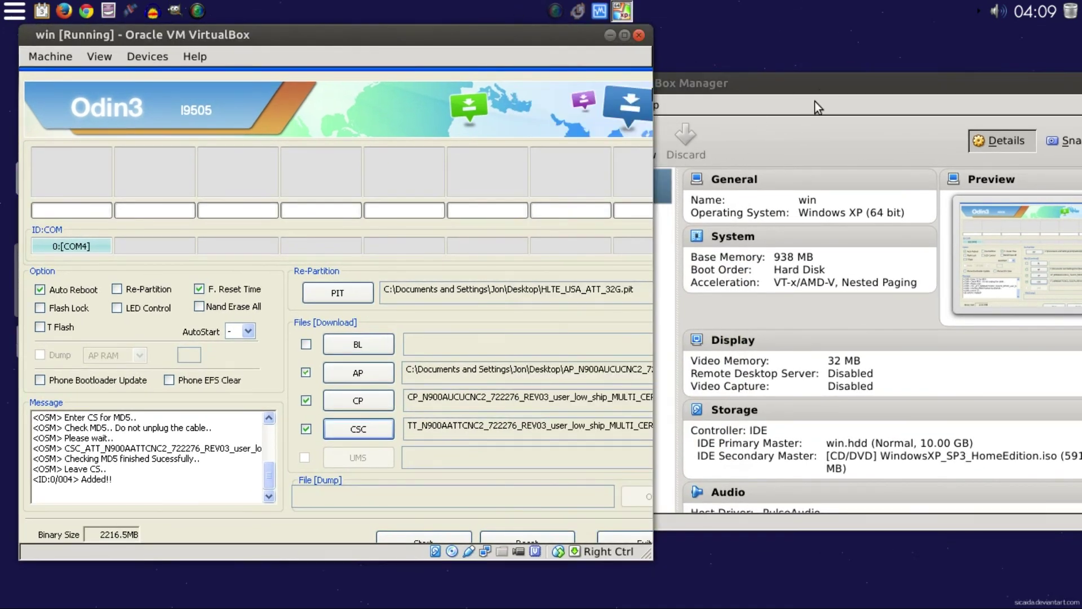